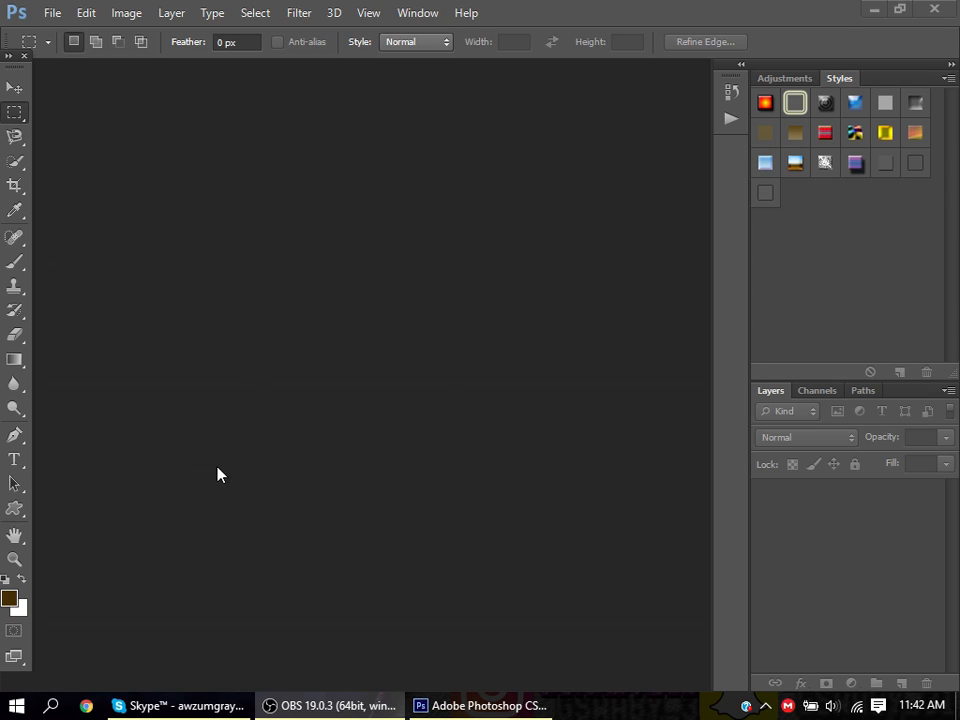
# Step: Start a new document and name it SJASHDSUI
pyautogui.click(52, 14)
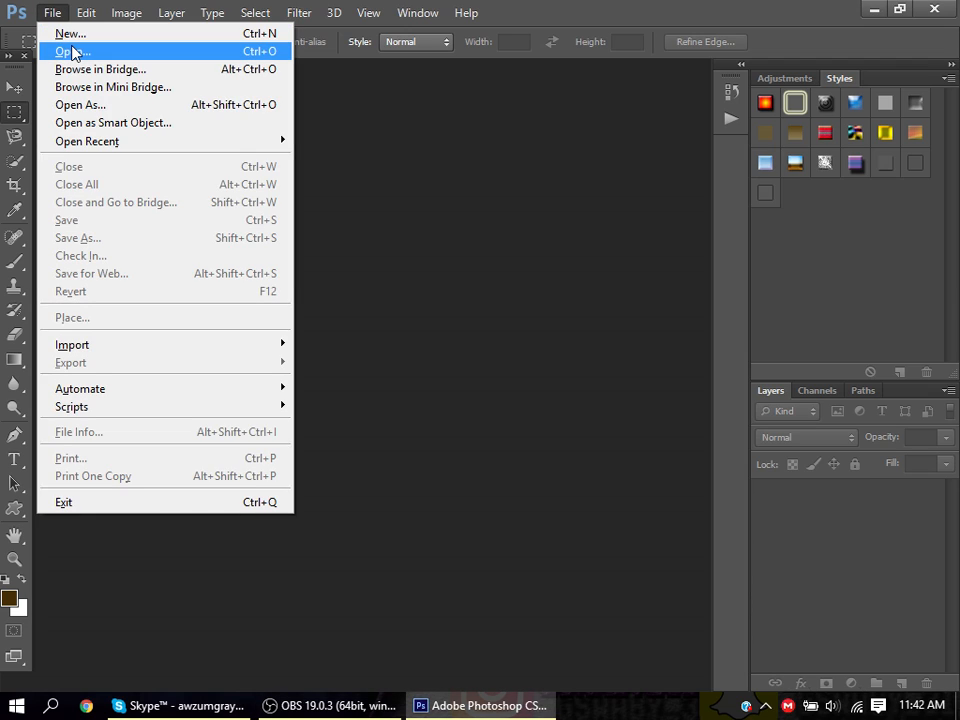
pyautogui.click(64, 33)
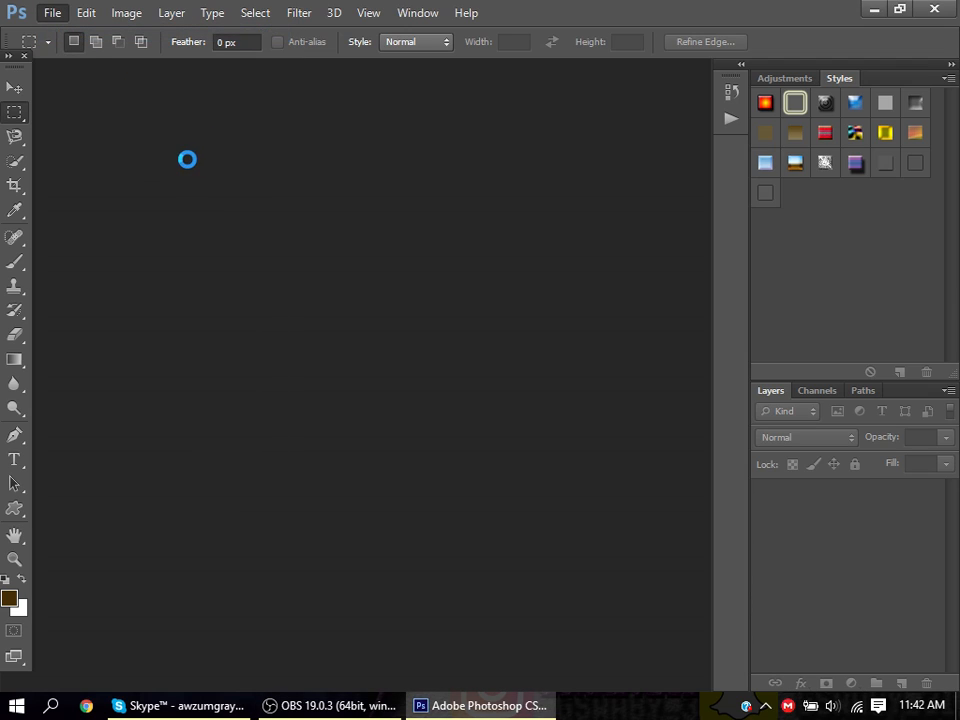
pyautogui.moveTo(317, 189); pyautogui.dragTo(410, 148)
pyautogui.press('BackSpace')
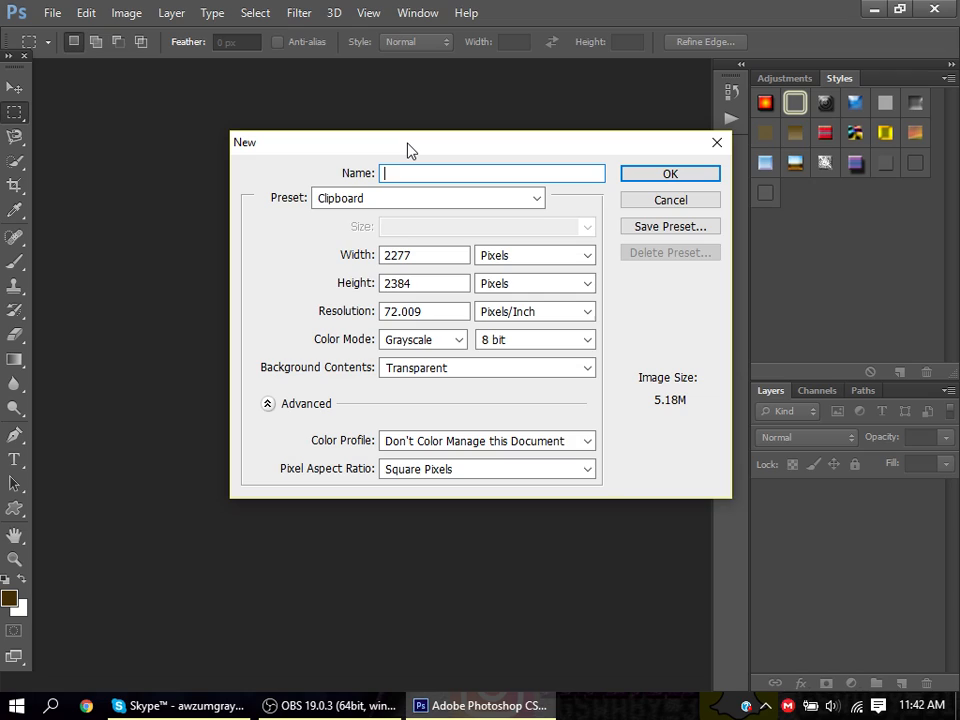
pyautogui.write('SJASHDSUI')
# Step: Set the new document's size to 1280 pixels wide by 720 pixels high
pyautogui.click(412, 256)
pyautogui.press('BackSpace')
pyautogui.press('BackSpace')
pyautogui.press('BackSpace')
pyautogui.press('BackSpace')
pyautogui.write('1280')
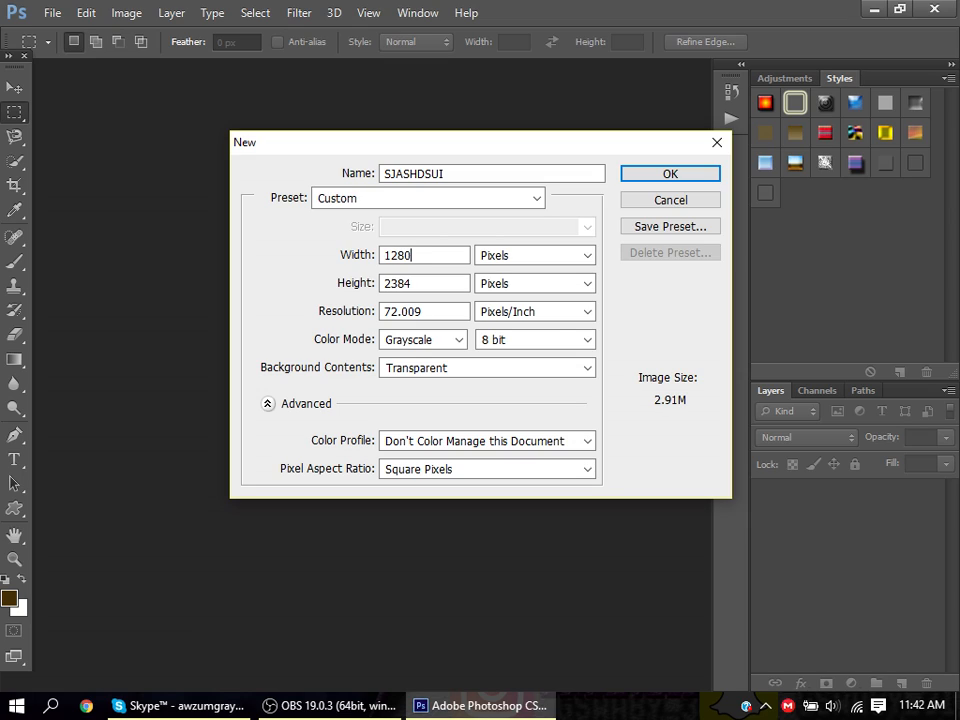
pyautogui.click(414, 284)
pyautogui.press('BackSpace')
pyautogui.press('BackSpace')
pyautogui.press('BackSpace')
pyautogui.press('BackSpace')
pyautogui.write('720')
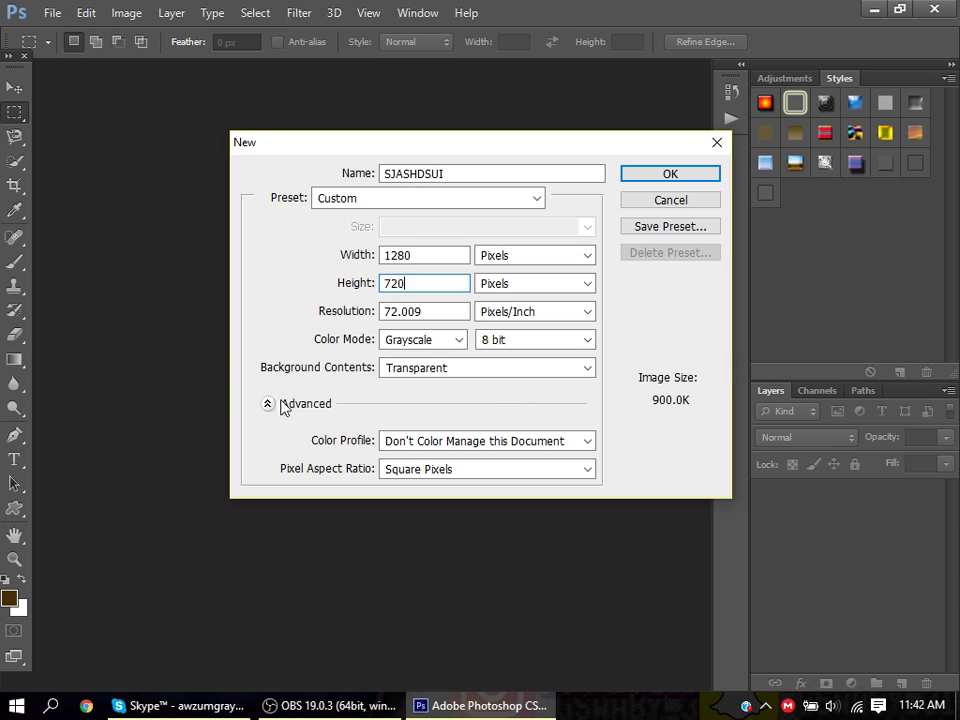
# Step: Set the new document's color mode to RGB Color and create it
pyautogui.click(457, 340)
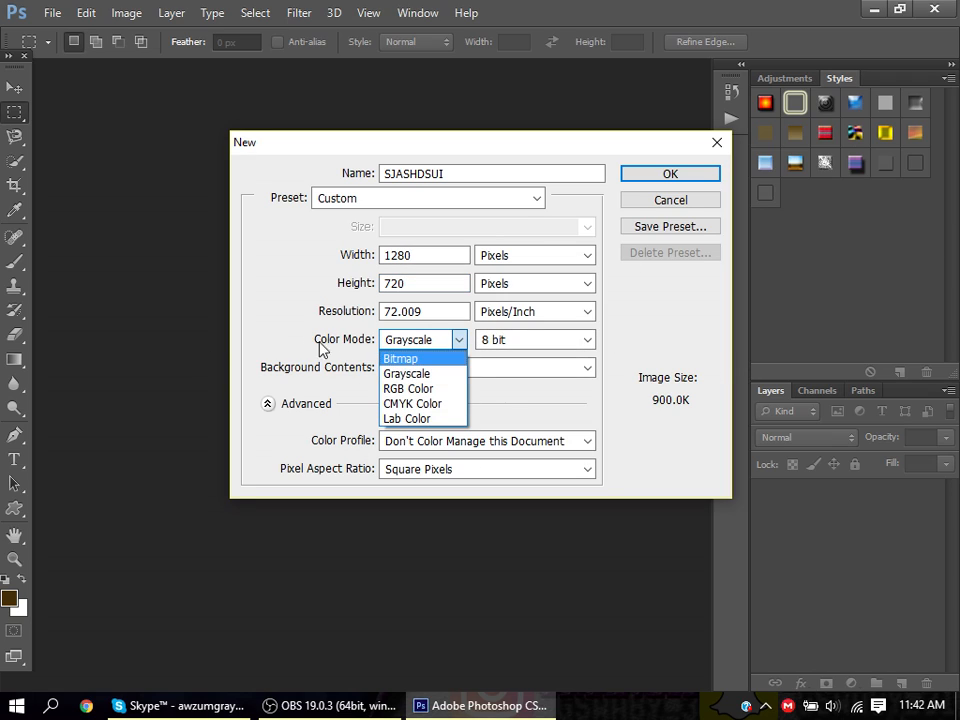
pyautogui.click(420, 389)
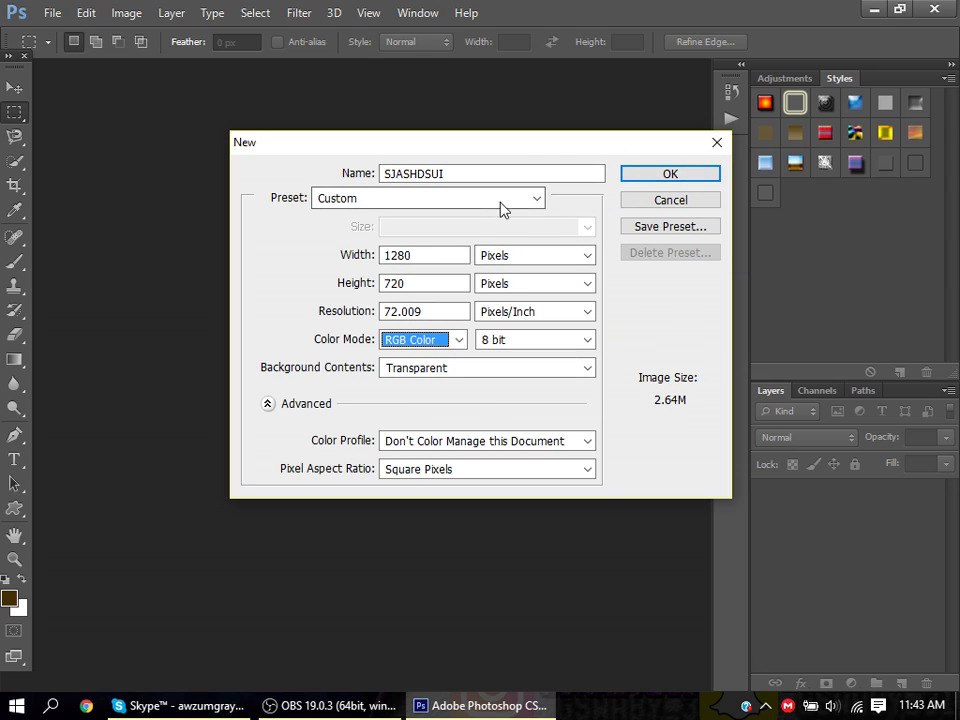
pyautogui.click(671, 175)
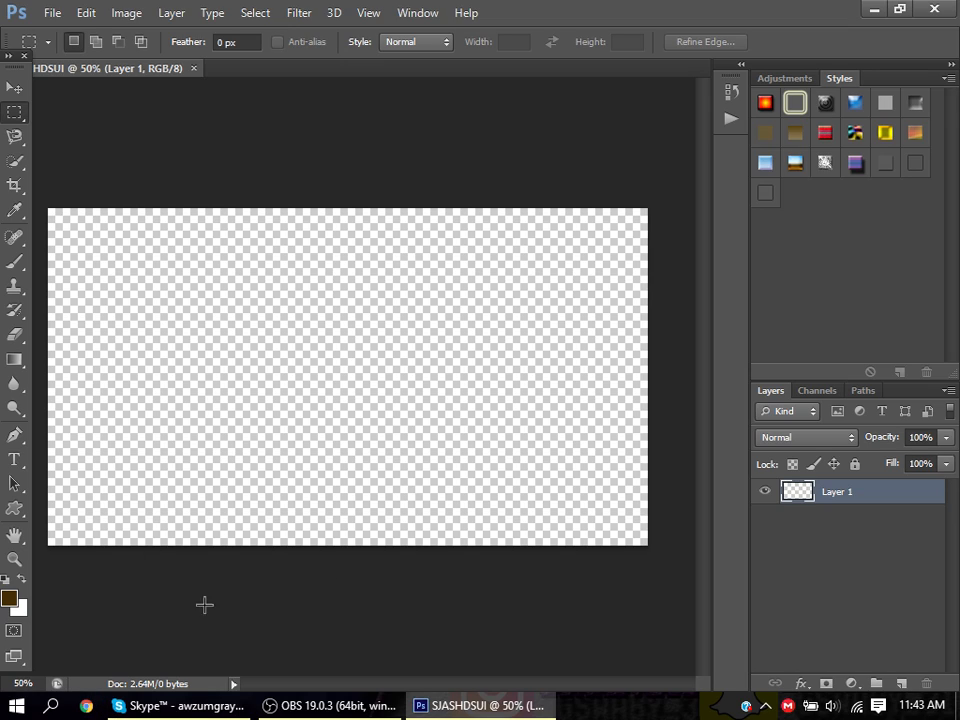
# Step: Switch to Chrome, close the Yahoo Search page, and search Google Images for roblox
pyautogui.click(88, 706)
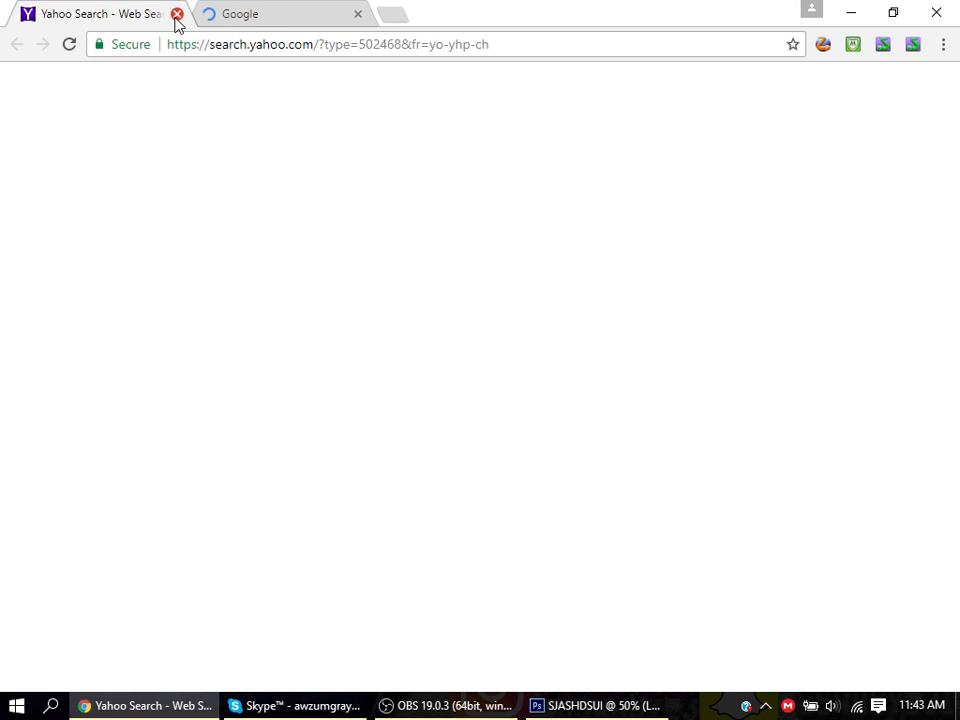
pyautogui.click(179, 17)
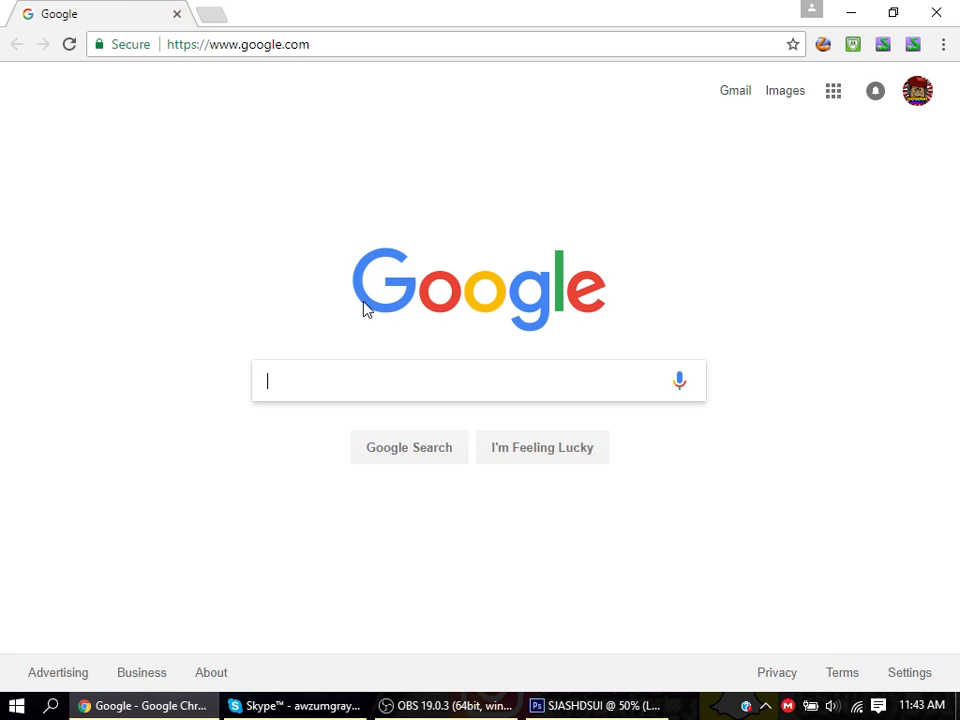
pyautogui.write('roblo')
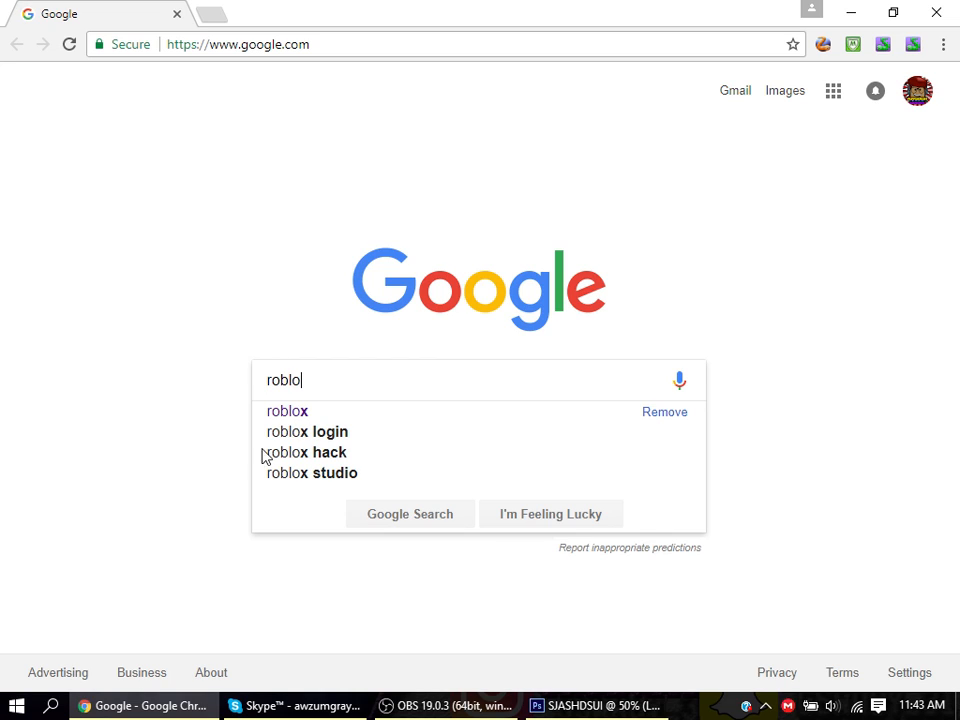
pyautogui.click(317, 412)
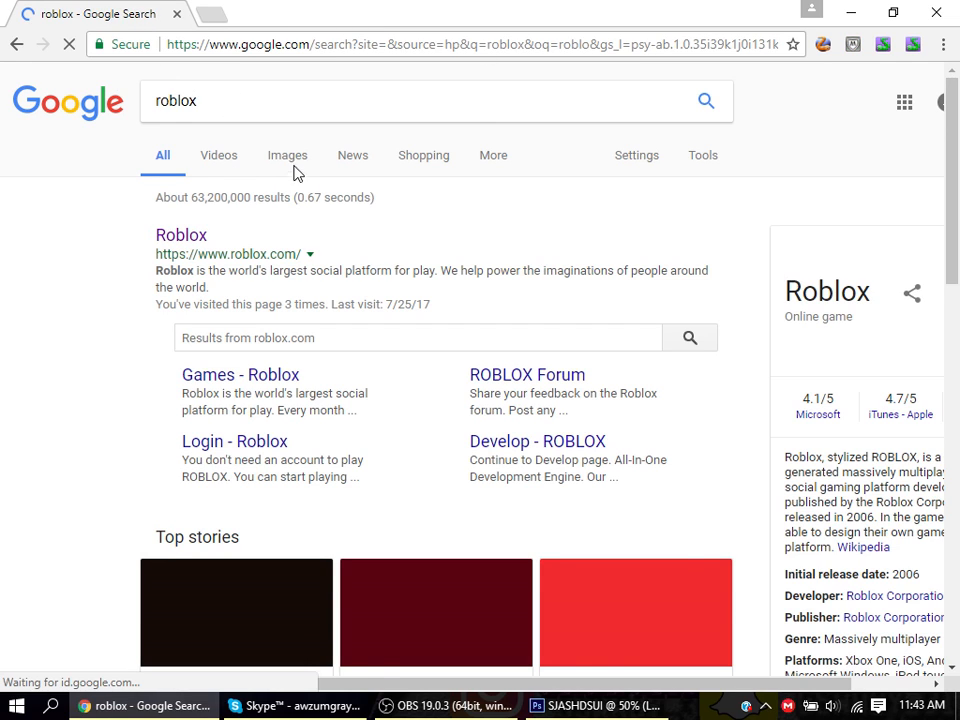
pyautogui.click(287, 157)
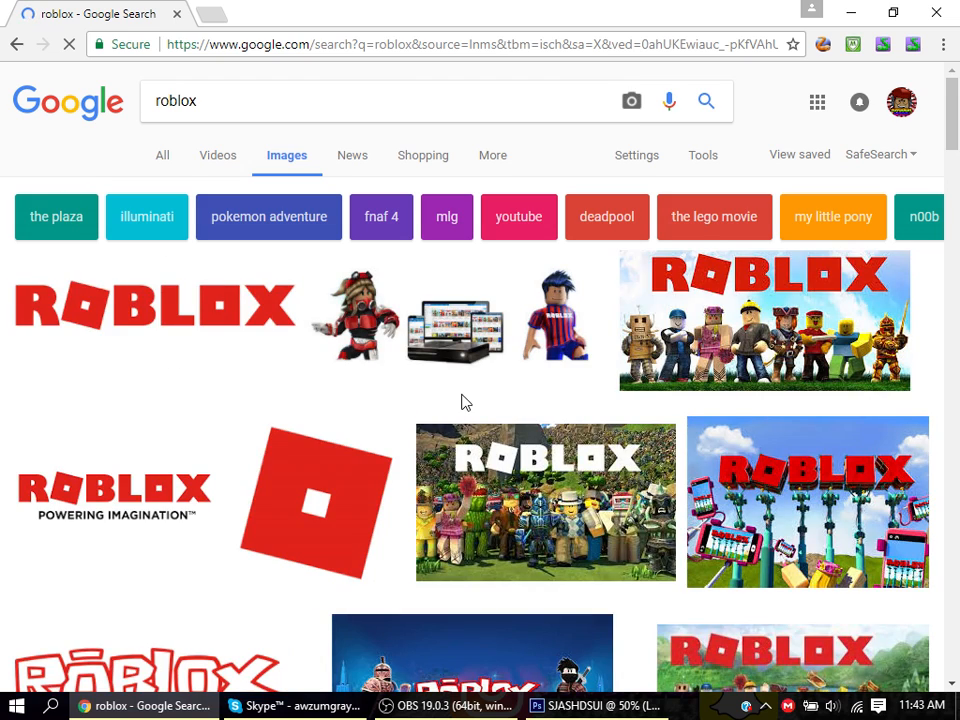
# Step: Save the 3840 × 2161 corp.roblox.com group picture with the white Roblox logo to the Pictures folder as download (7)
pyautogui.scroll(-1, 520, 362)
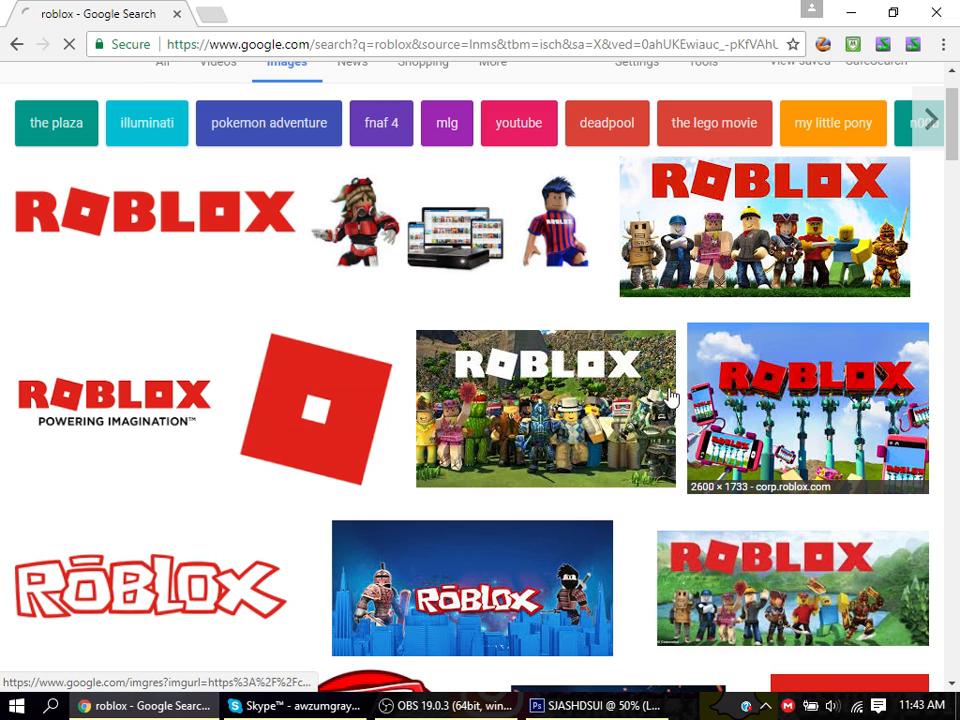
pyautogui.scroll(-1, 670, 394)
pyautogui.scroll(-1, 604, 430)
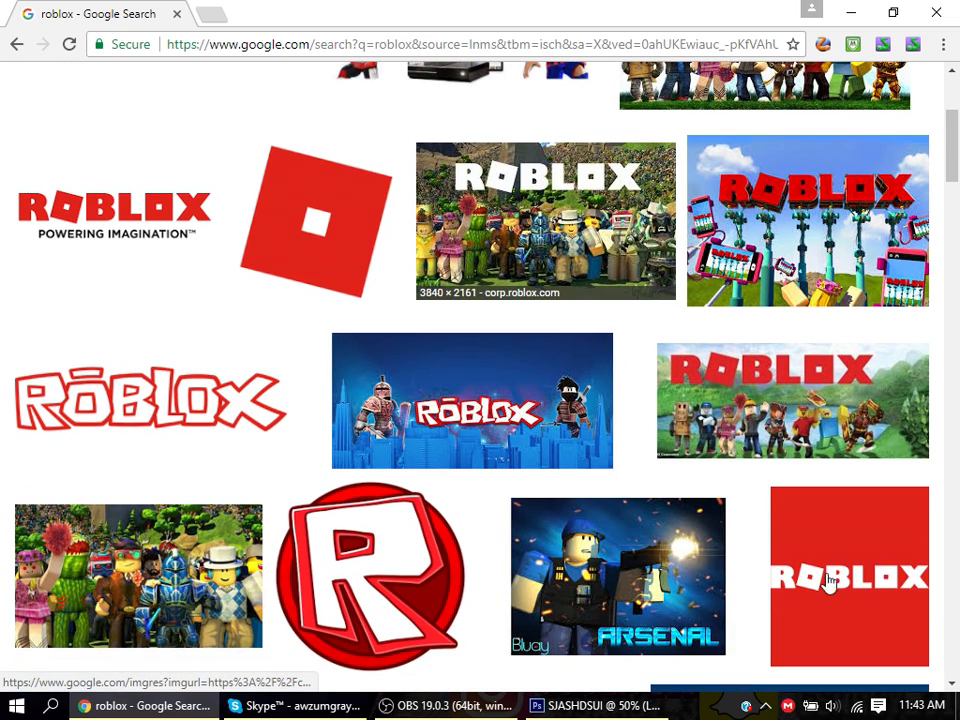
pyautogui.click(615, 285)
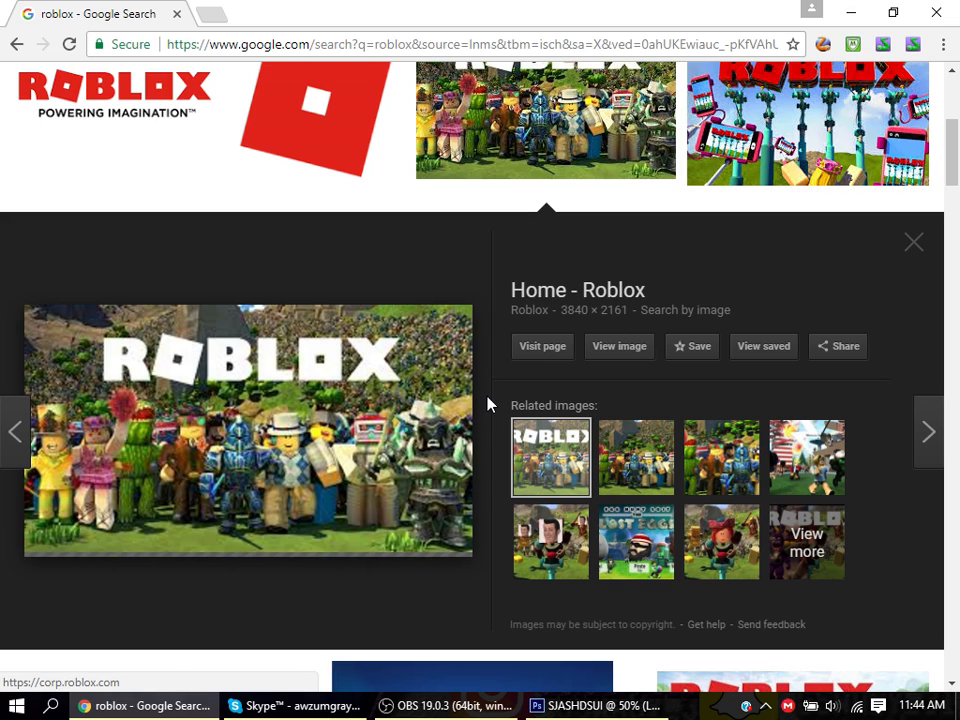
pyautogui.rightClick(381, 392)
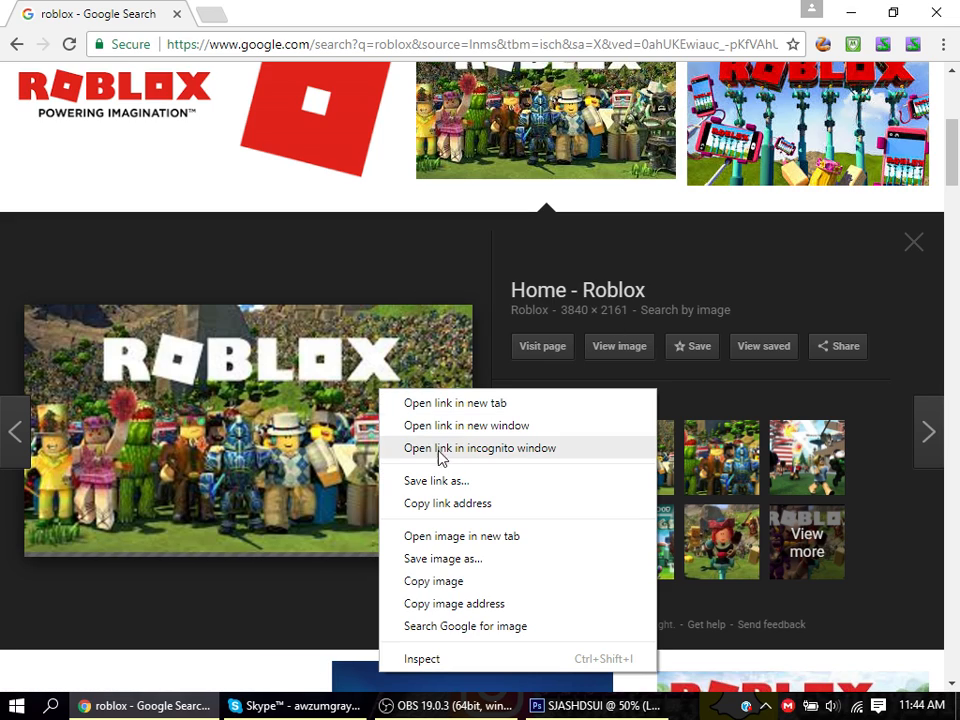
pyautogui.click(445, 559)
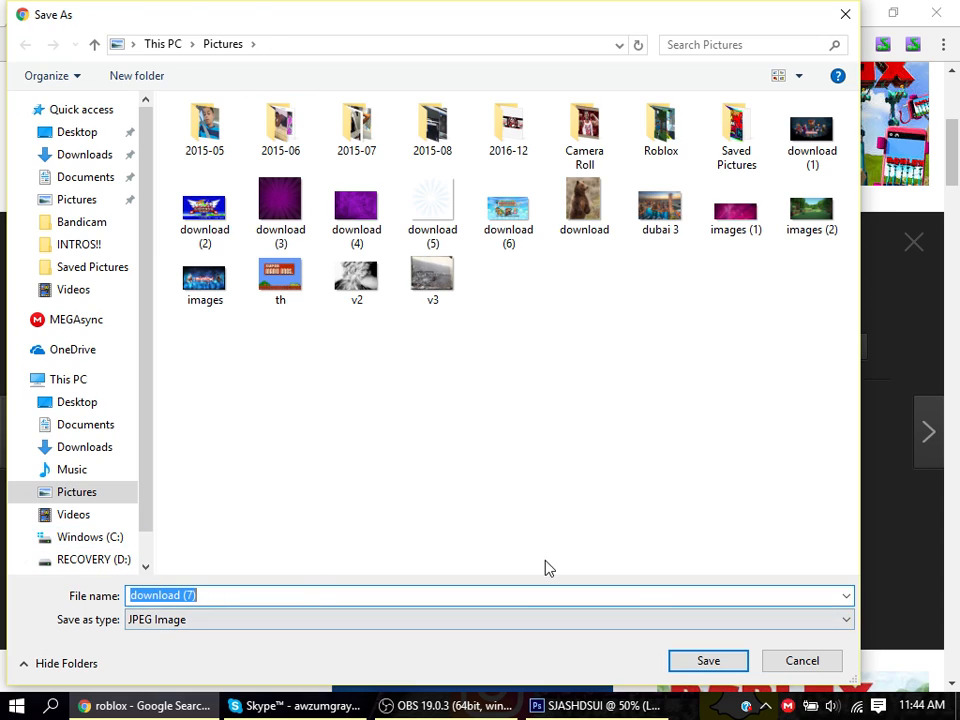
pyautogui.click(708, 660)
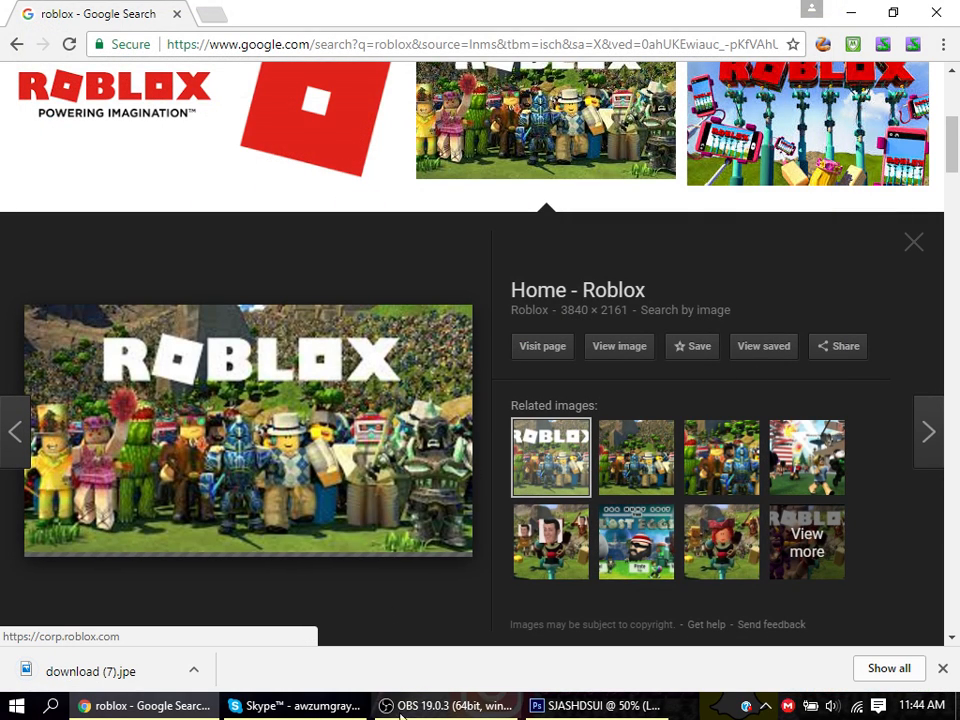
# Step: Switch back to Photoshop and open the saved image download (7) from the Pictures folder
pyautogui.click(595, 706)
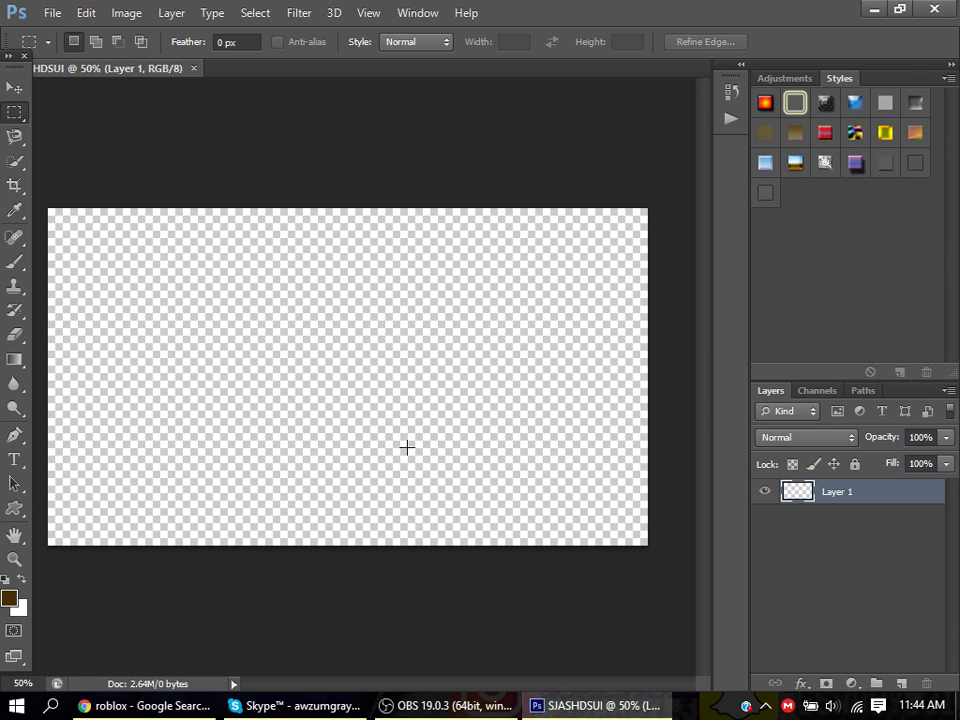
pyautogui.hotkey('ctrl', 'o')
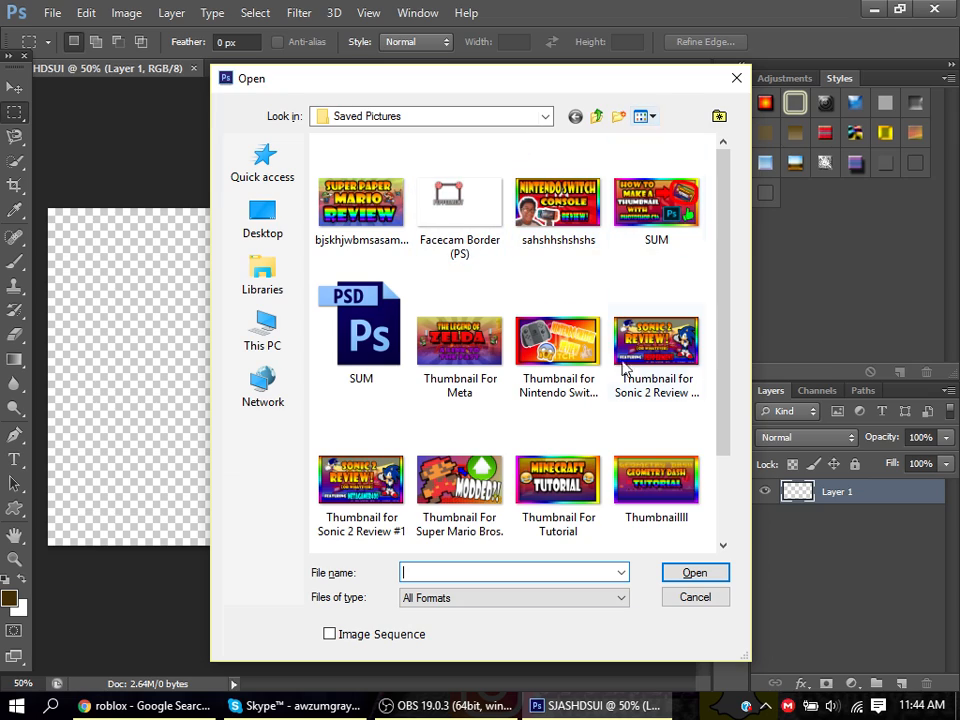
pyautogui.click(288, 175)
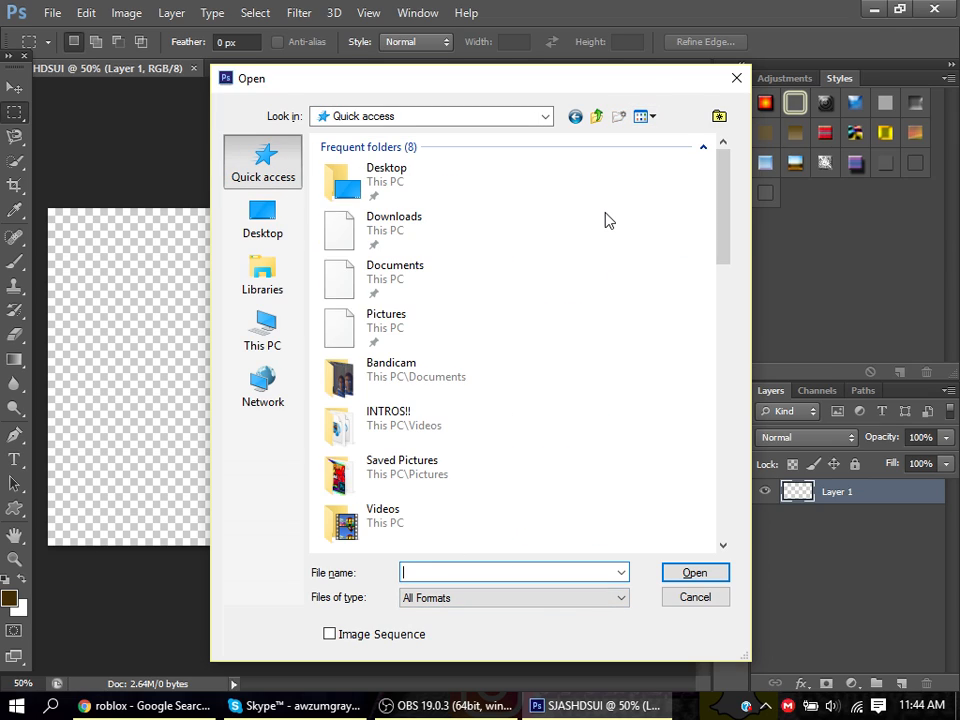
pyautogui.doubleClick(420, 328)
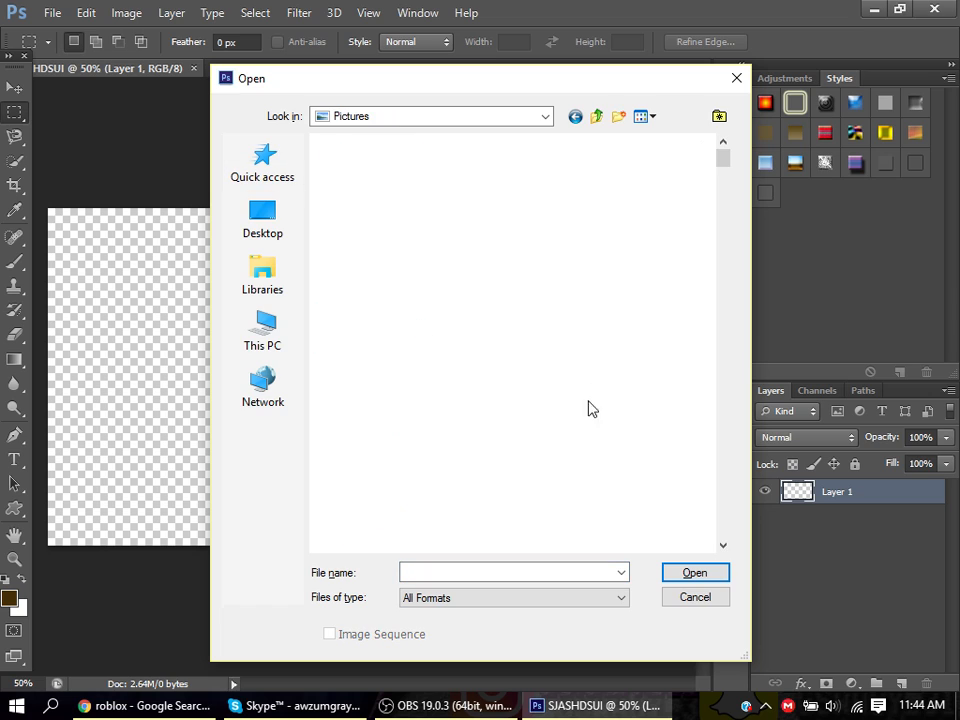
pyautogui.scroll(-5, 680, 360)
pyautogui.scroll(-10, 662, 347)
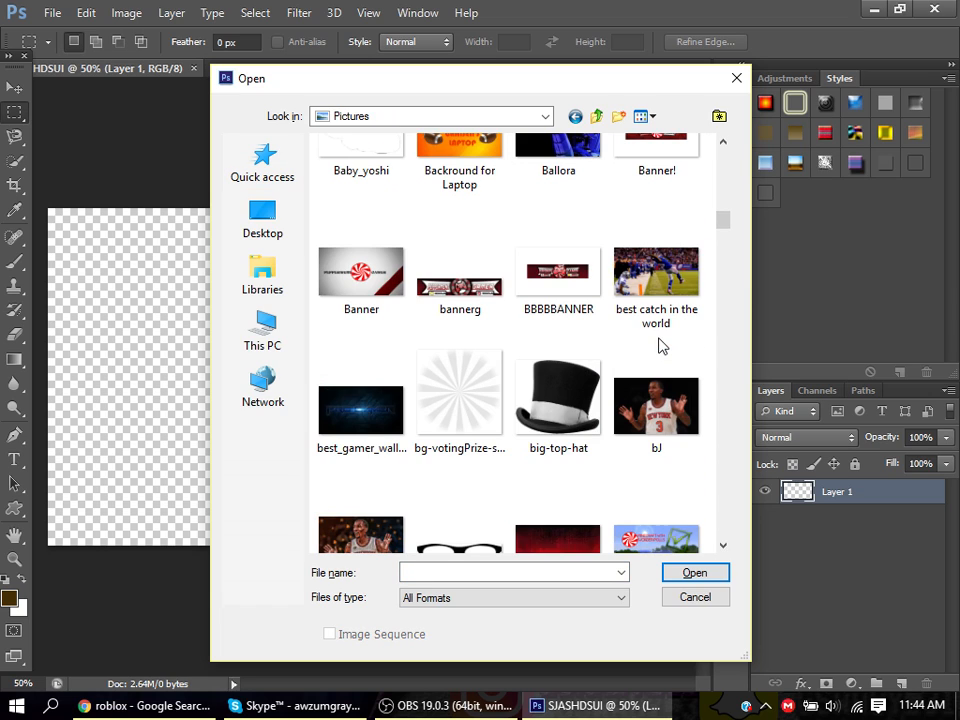
pyautogui.scroll(-6, 658, 346)
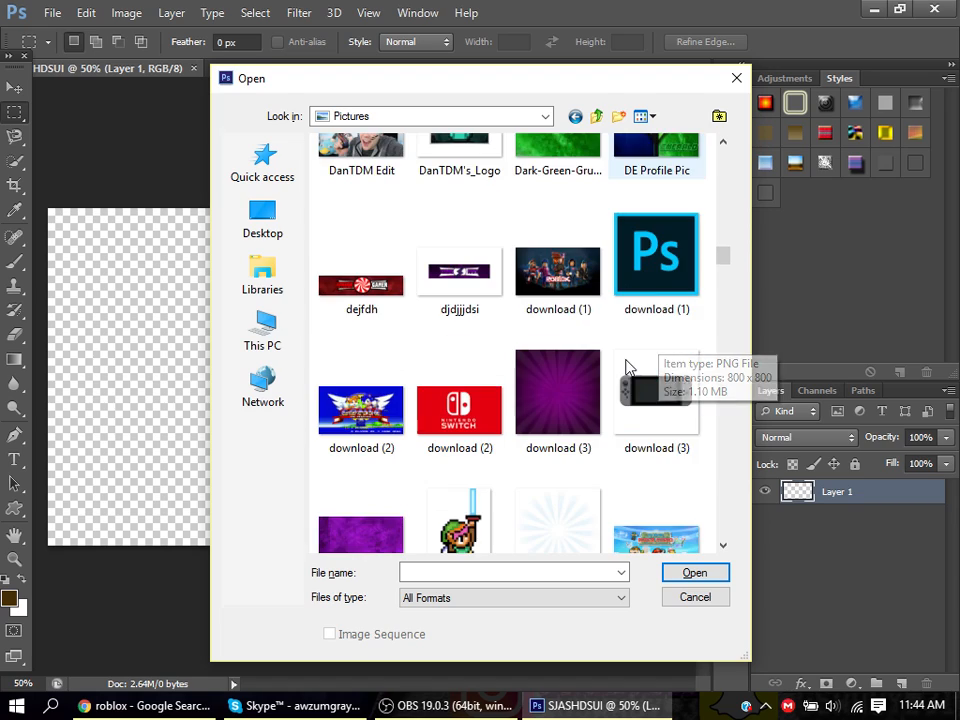
pyautogui.scroll(-3, 600, 380)
pyautogui.click(352, 457)
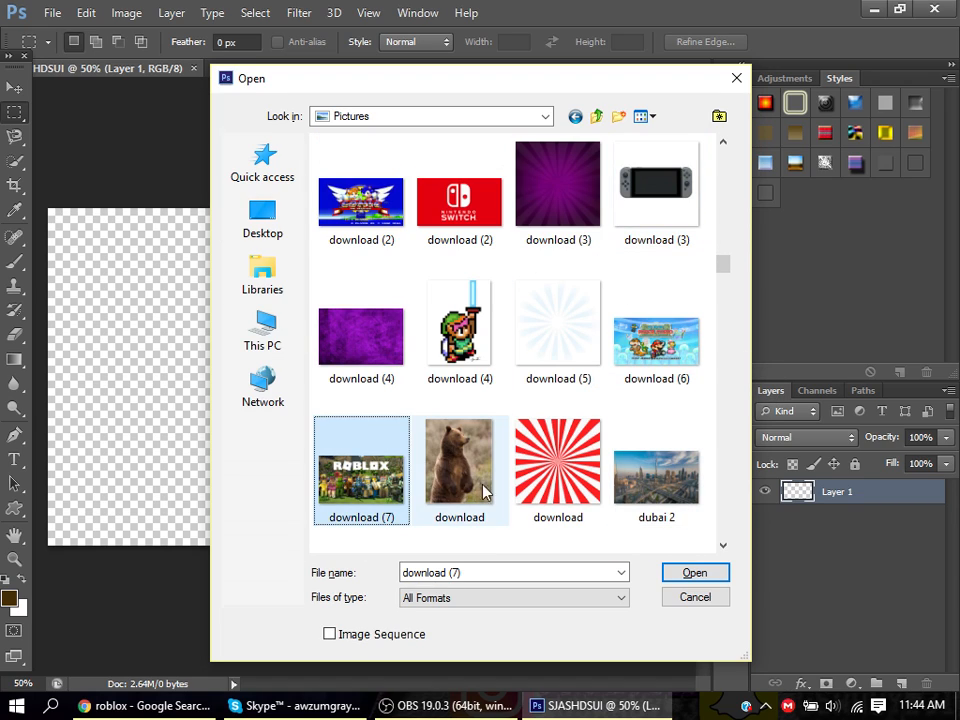
pyautogui.click(722, 574)
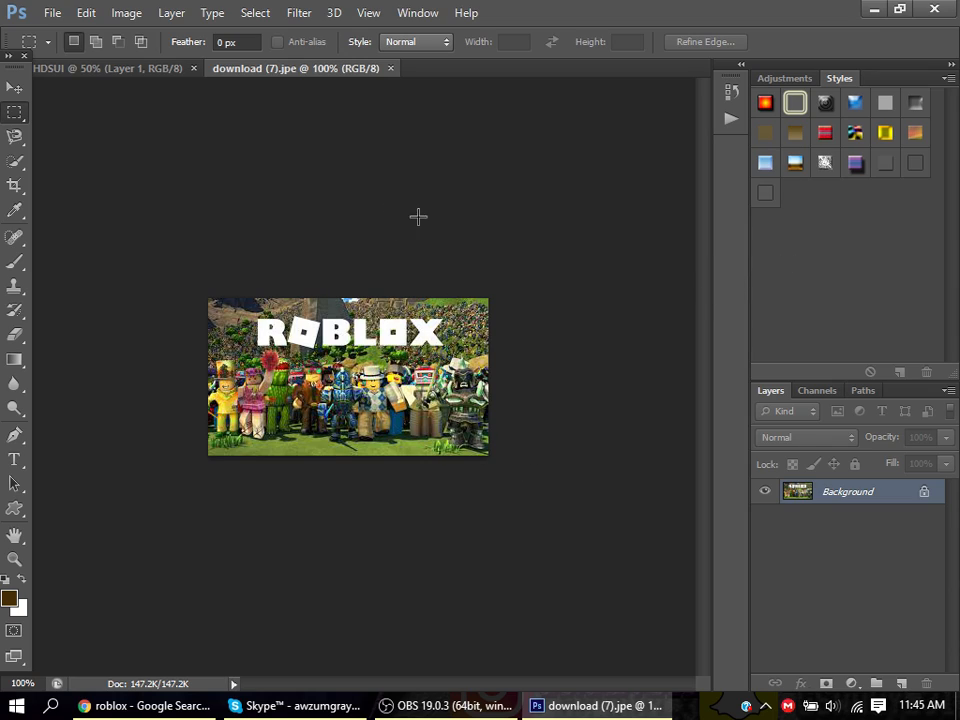
# Step: Copy the entire Roblox image and paste it into the SJASHDSUI document
pyautogui.click(150, 70)
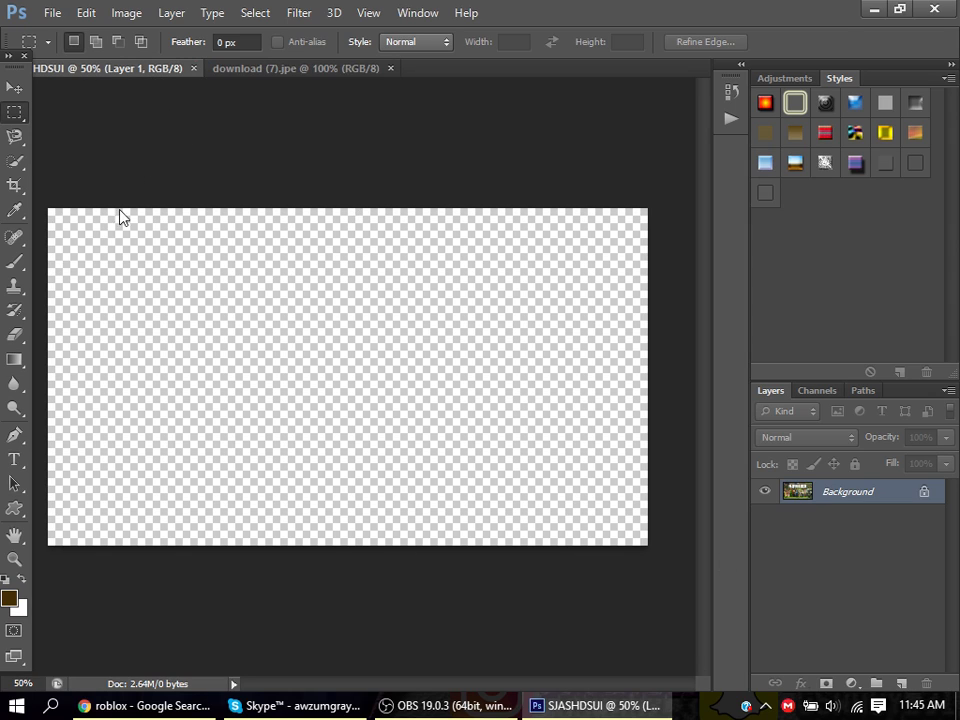
pyautogui.click(265, 70)
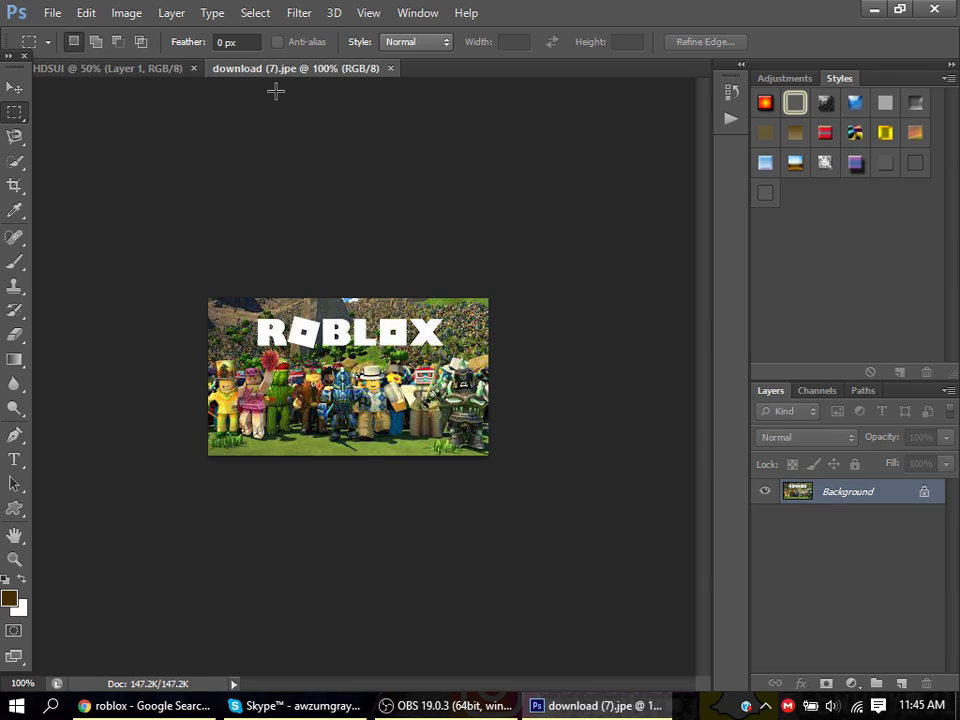
pyautogui.hotkey('ctrl', 'a')
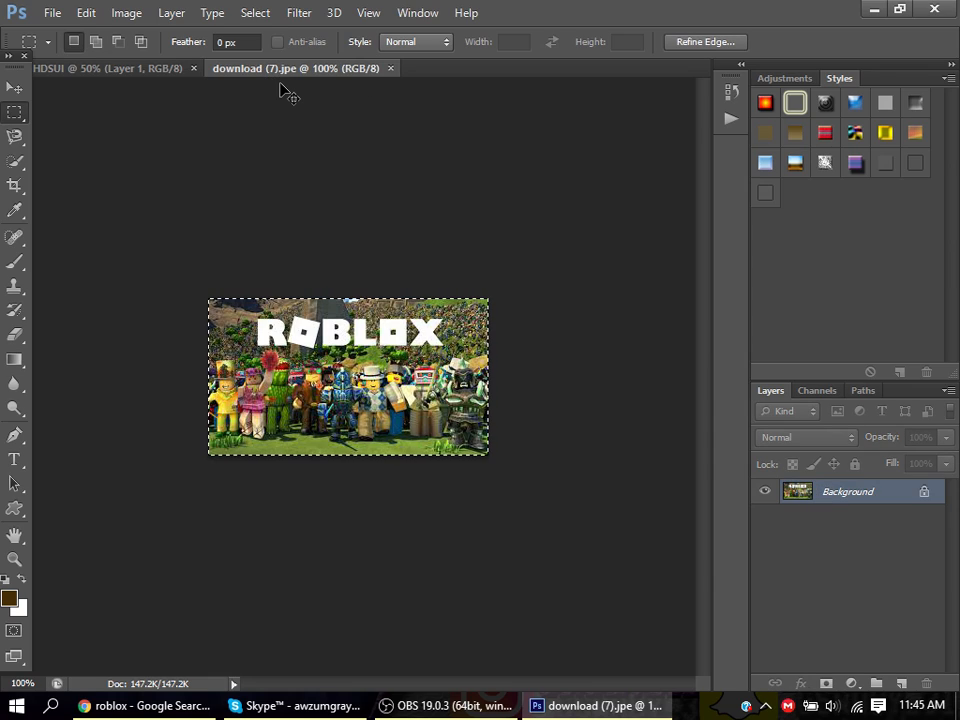
pyautogui.click(109, 70)
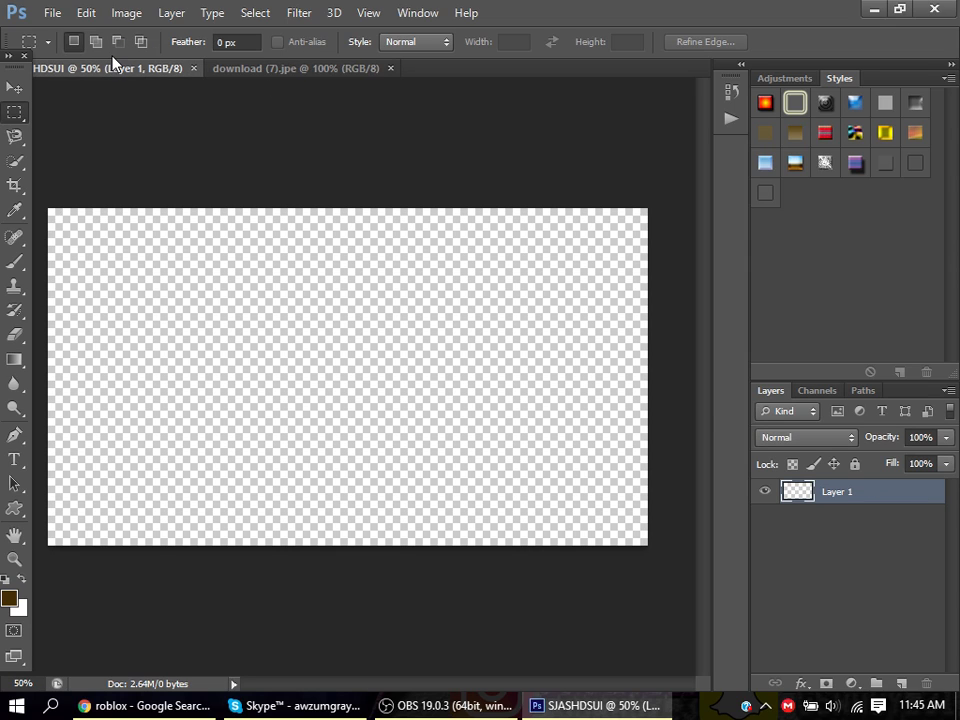
pyautogui.hotkey('ctrl', 'v')
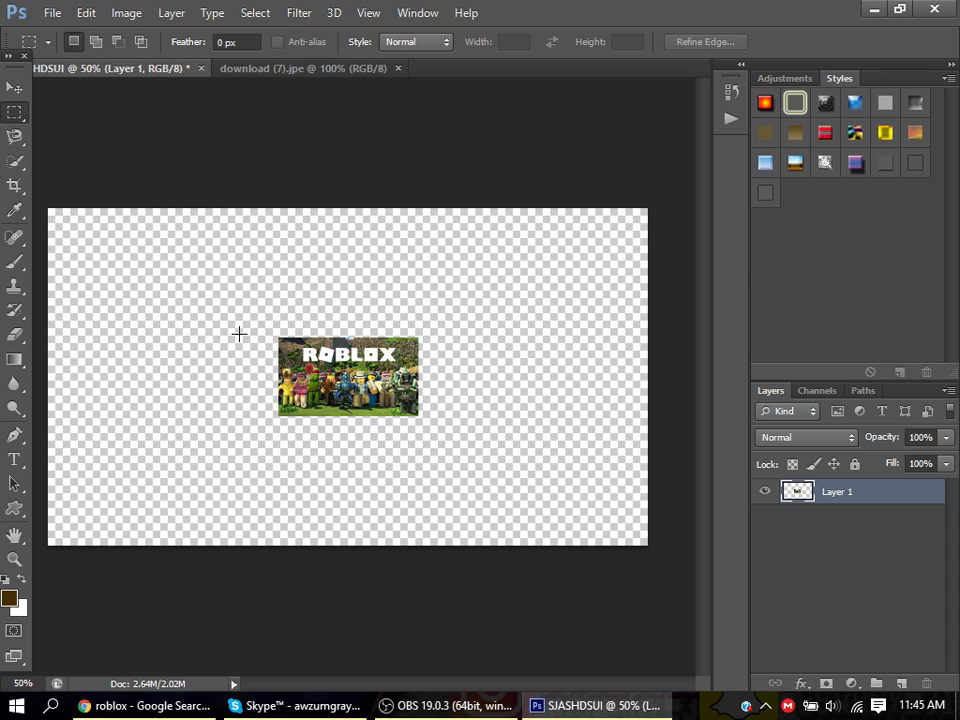
# Step: Scale the pasted Roblox picture with Free Transform so it fills the whole canvas, and apply the transform
pyautogui.hotkey('ctrl', 't')
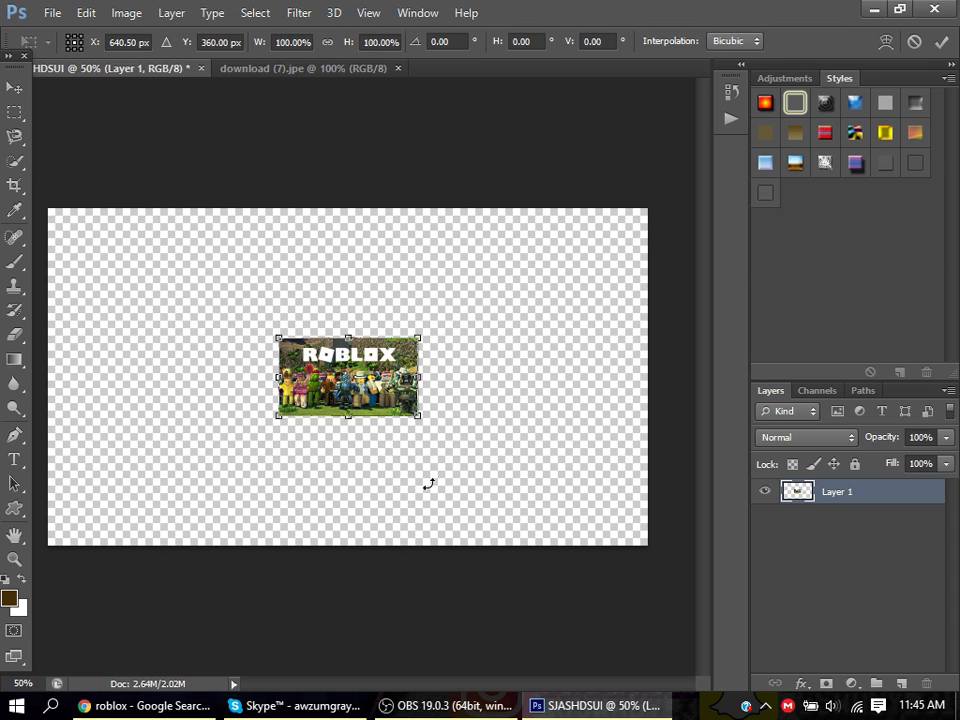
pyautogui.moveTo(281, 338); pyautogui.dragTo(37, 208)
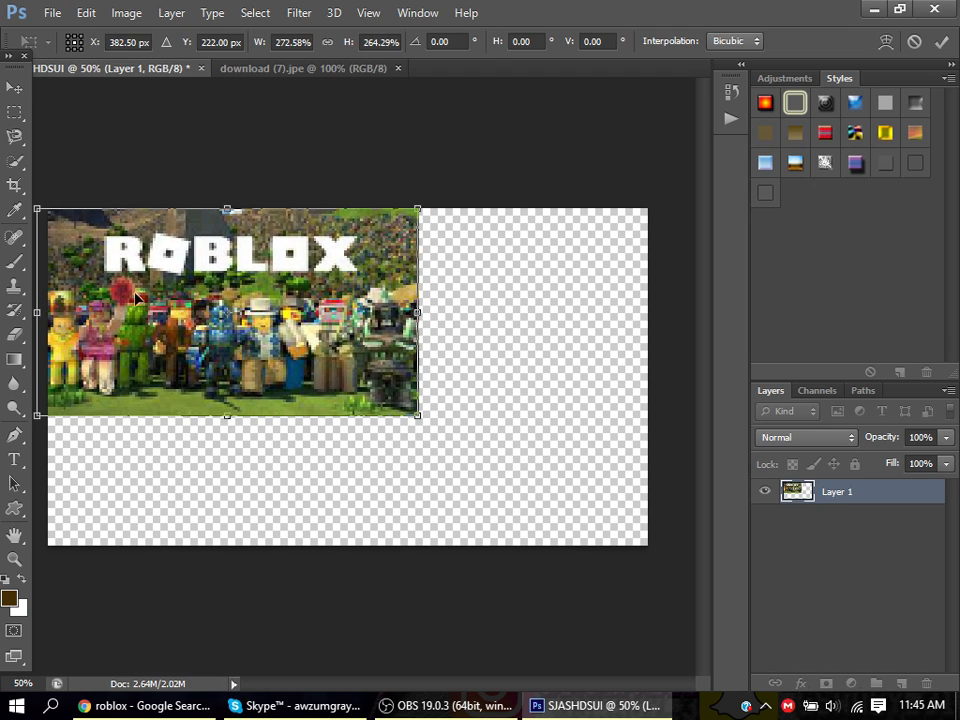
pyautogui.moveTo(38, 311); pyautogui.dragTo(49, 311)
pyautogui.moveTo(418, 418); pyautogui.dragTo(648, 545)
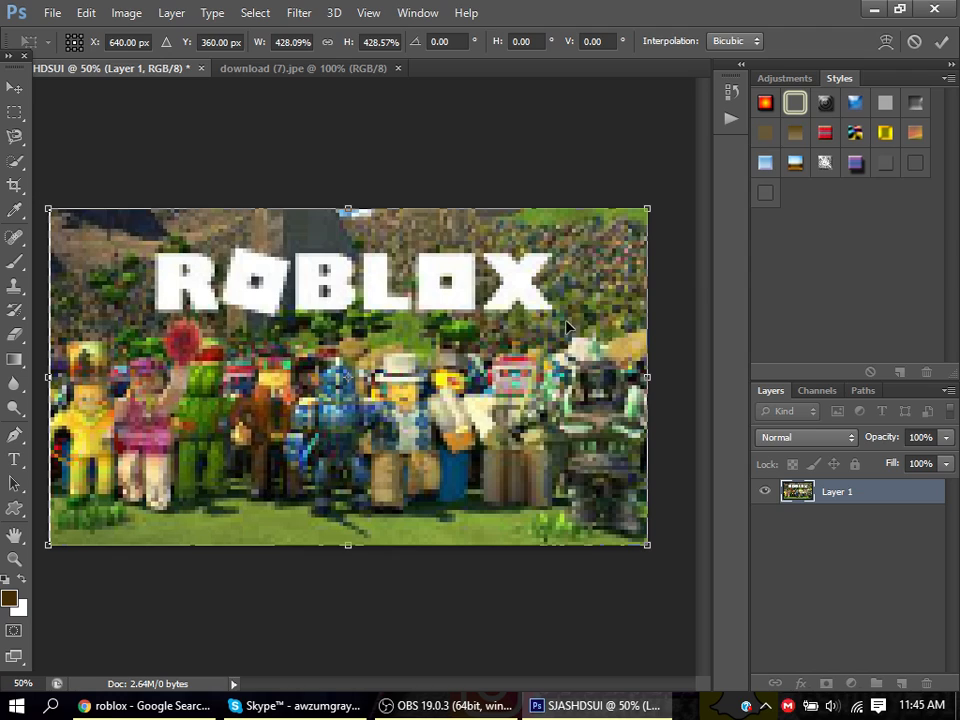
pyautogui.click(941, 42)
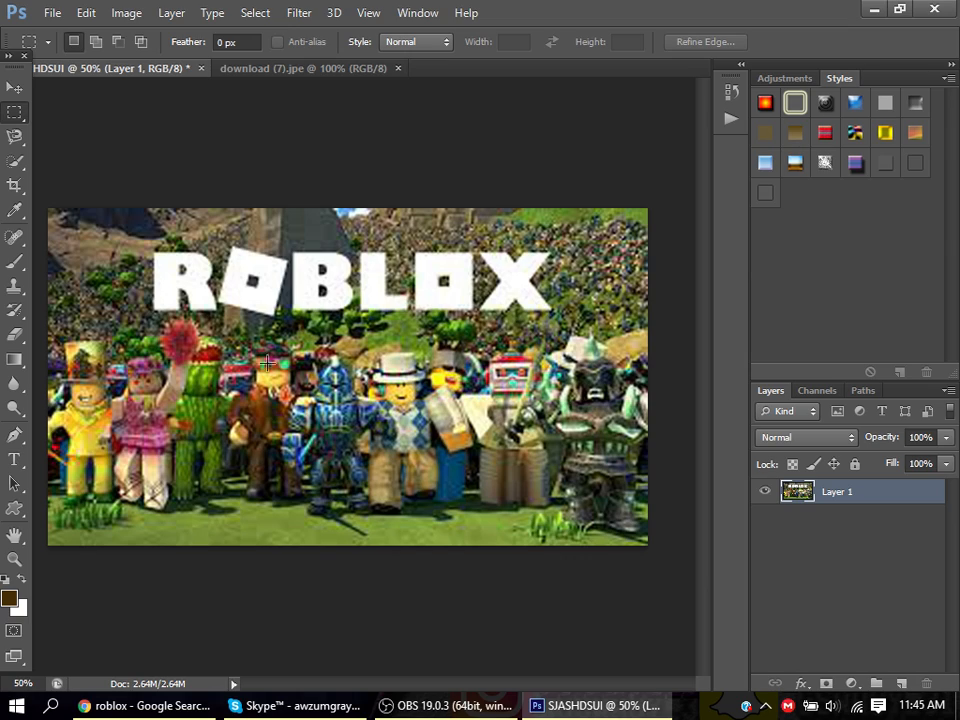
# Step: Add a Gradient Overlay layer style to Layer 1 using the Blue, Red, Yellow gradient
pyautogui.rightClick(853, 497)
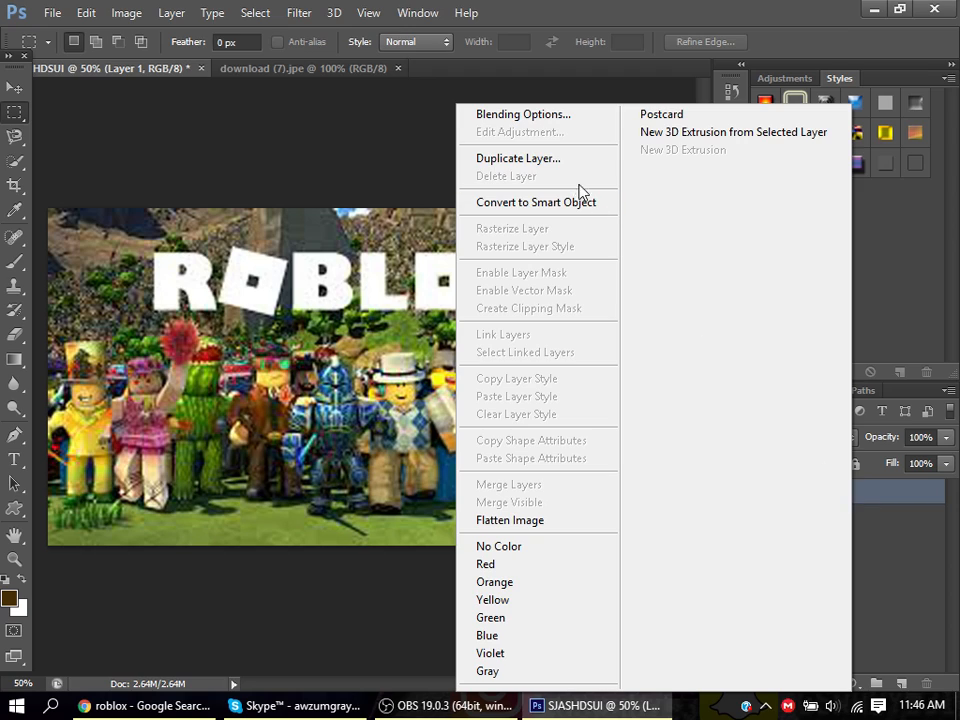
pyautogui.click(549, 118)
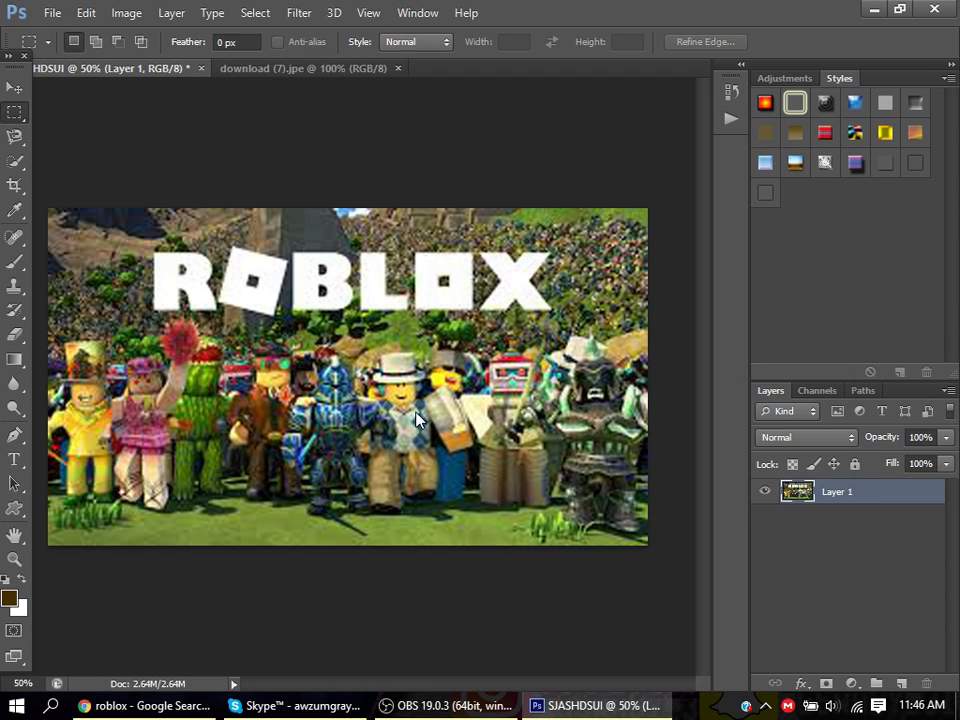
pyautogui.moveTo(540, 445); pyautogui.dragTo(452, 144)
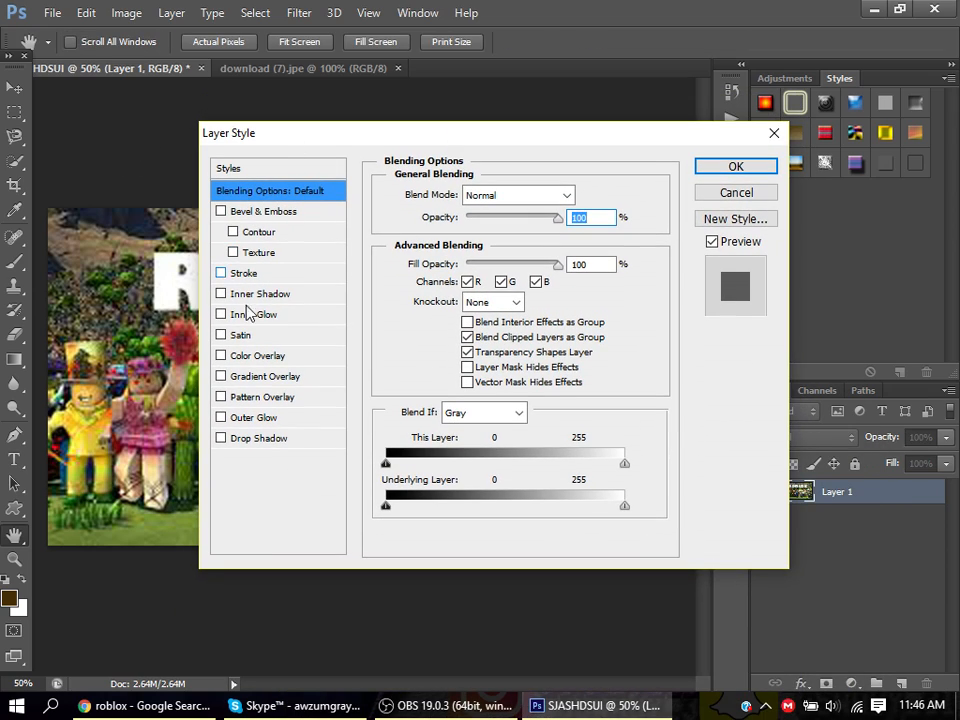
pyautogui.click(277, 380)
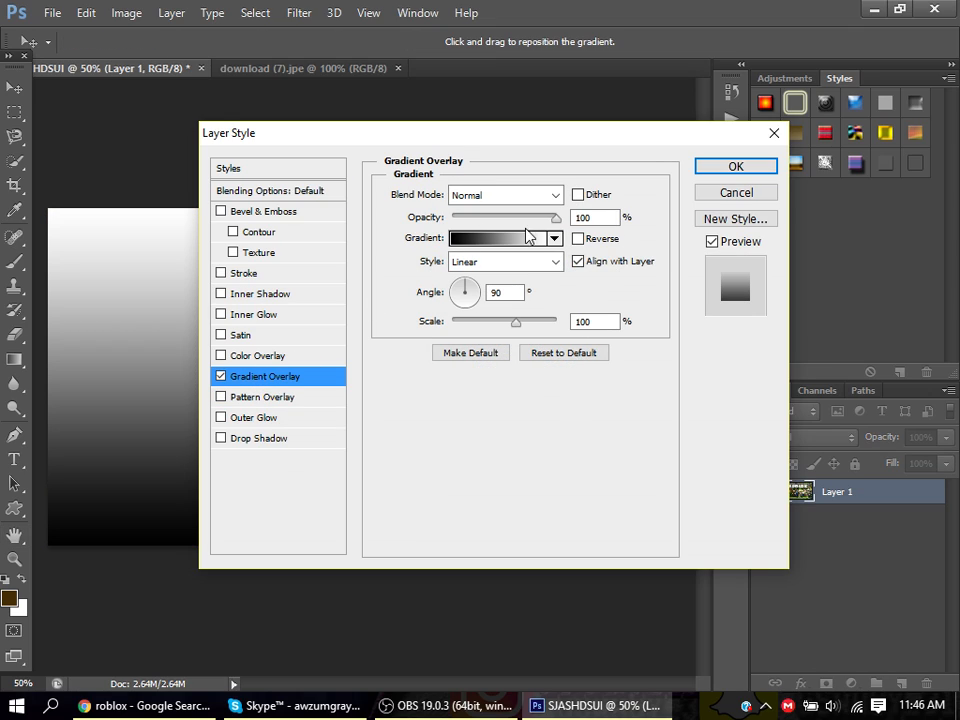
pyautogui.moveTo(489, 144); pyautogui.dragTo(501, 492)
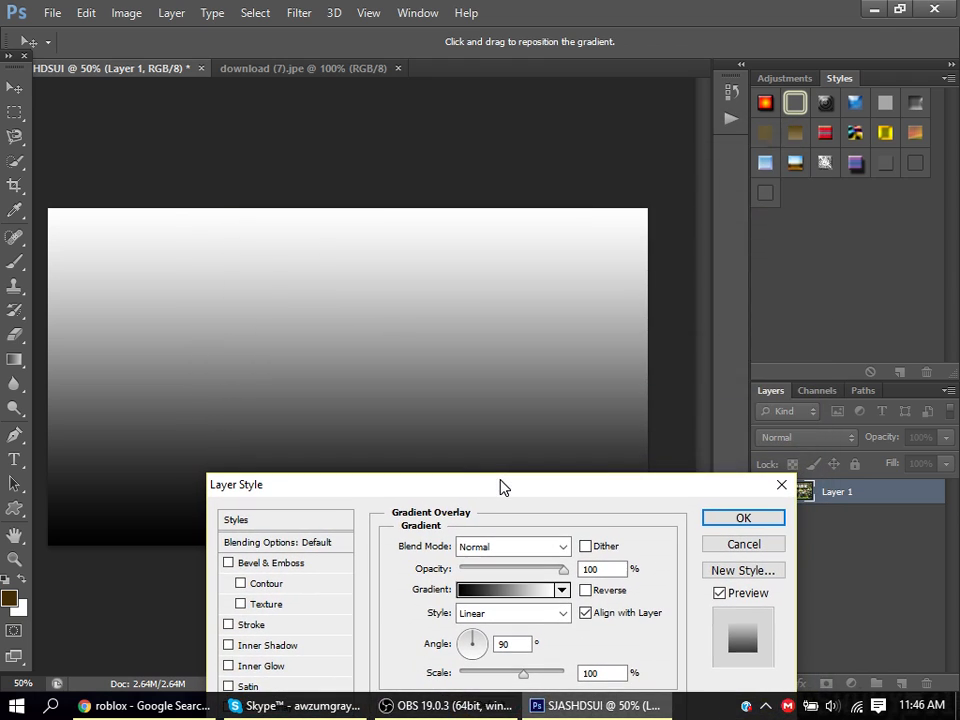
pyautogui.moveTo(352, 489); pyautogui.dragTo(372, 259)
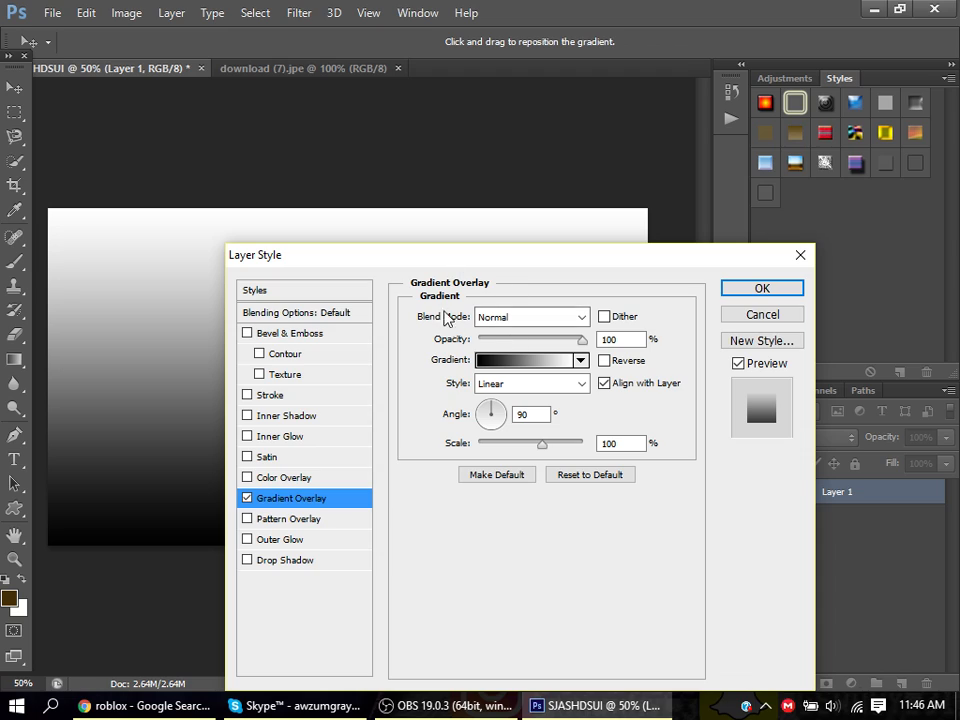
pyautogui.click(583, 359)
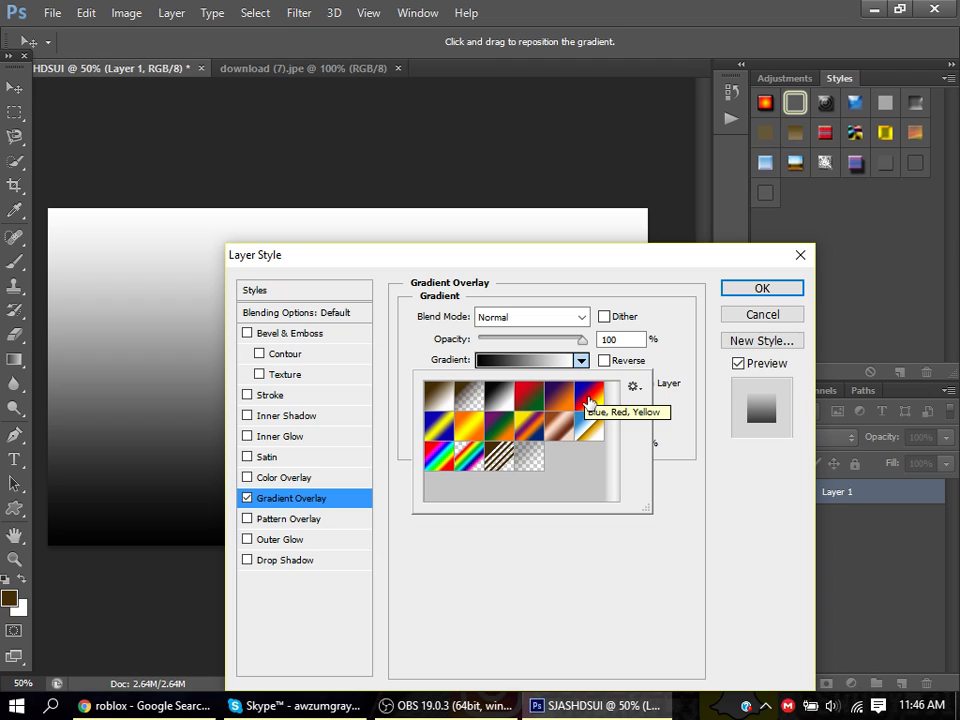
pyautogui.click(588, 402)
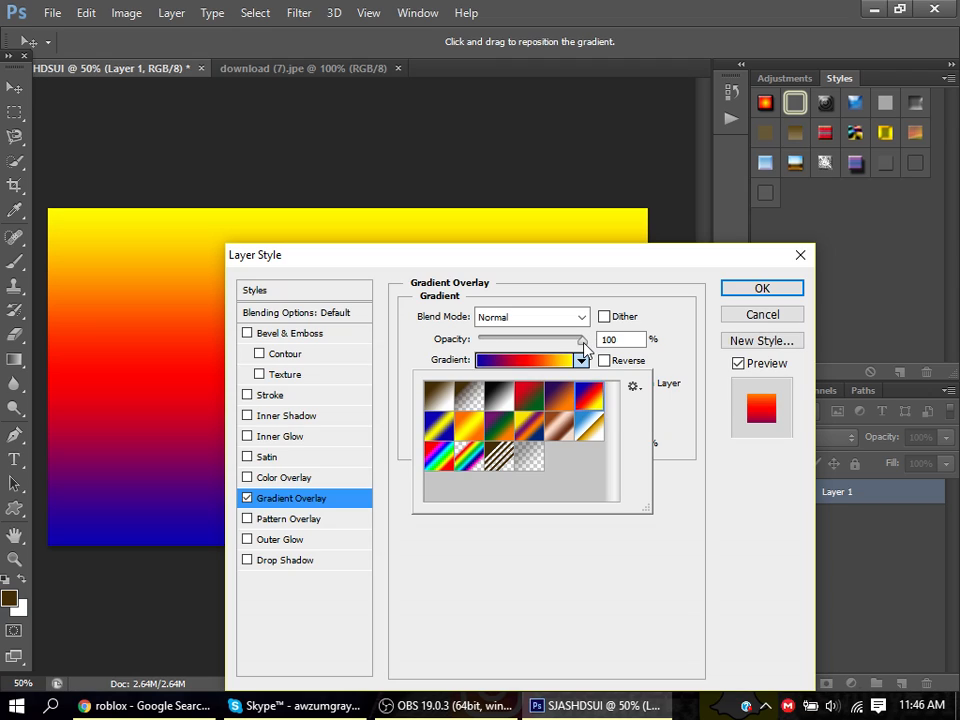
pyautogui.click(581, 359)
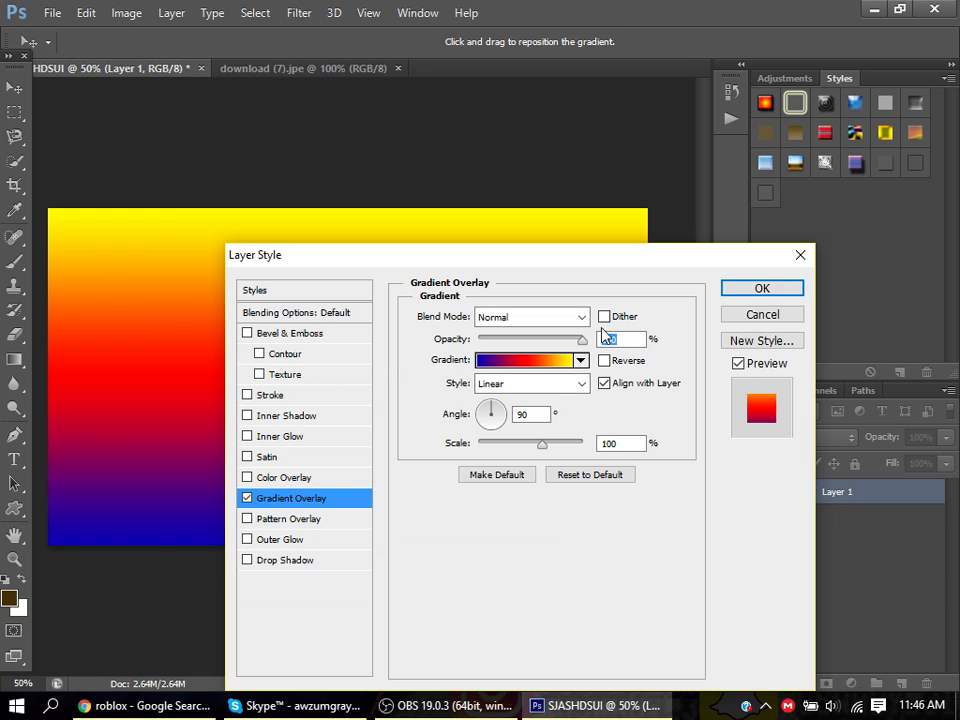
# Step: Set the gradient overlay's opacity to 70% and apply the layer style to Layer 1
pyautogui.moveTo(585, 346); pyautogui.dragTo(566, 344)
pyautogui.moveTo(555, 256); pyautogui.dragTo(624, 337)
pyautogui.moveTo(636, 418)
pyautogui.mouseDown()
pyautogui.moveTo(574, 418)
pyautogui.moveTo(641, 425)
pyautogui.moveTo(633, 424)
pyautogui.mouseUp()
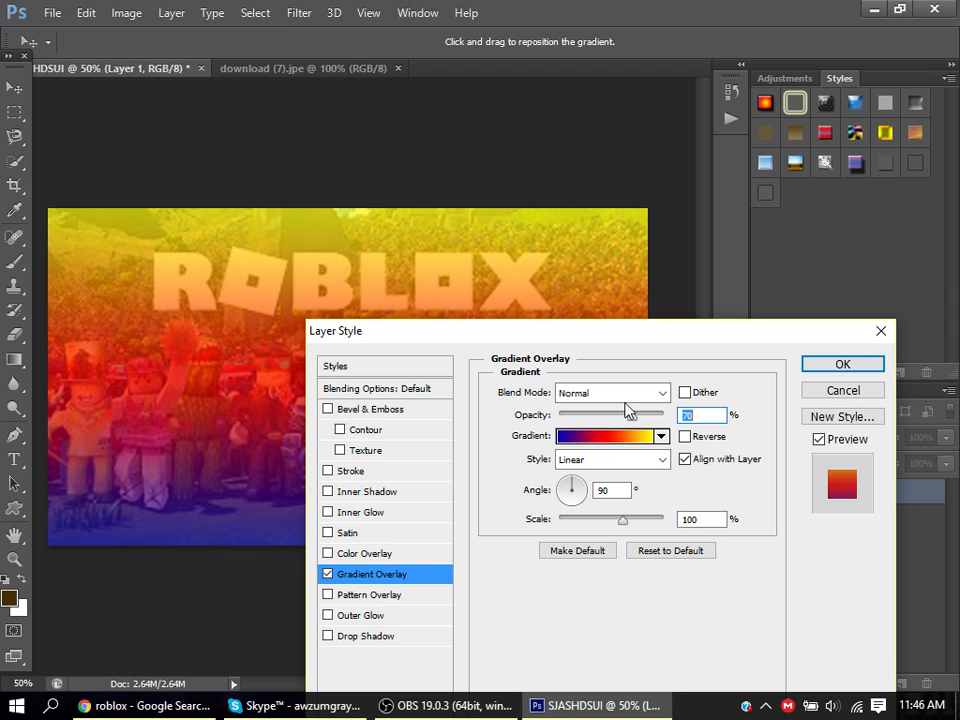
pyautogui.moveTo(552, 338); pyautogui.dragTo(530, 284)
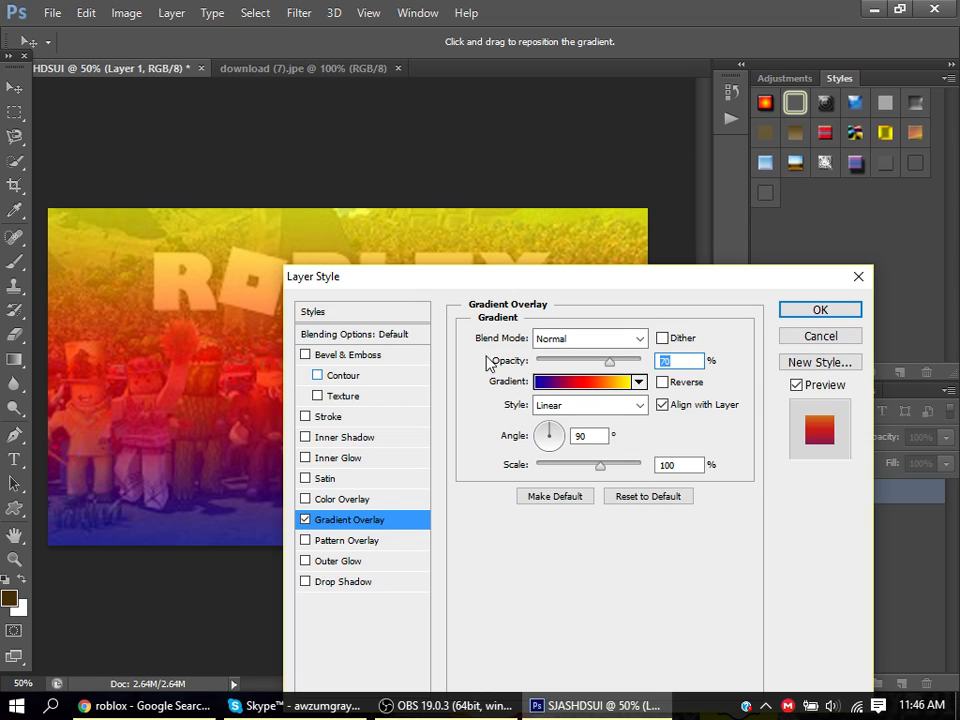
pyautogui.click(819, 311)
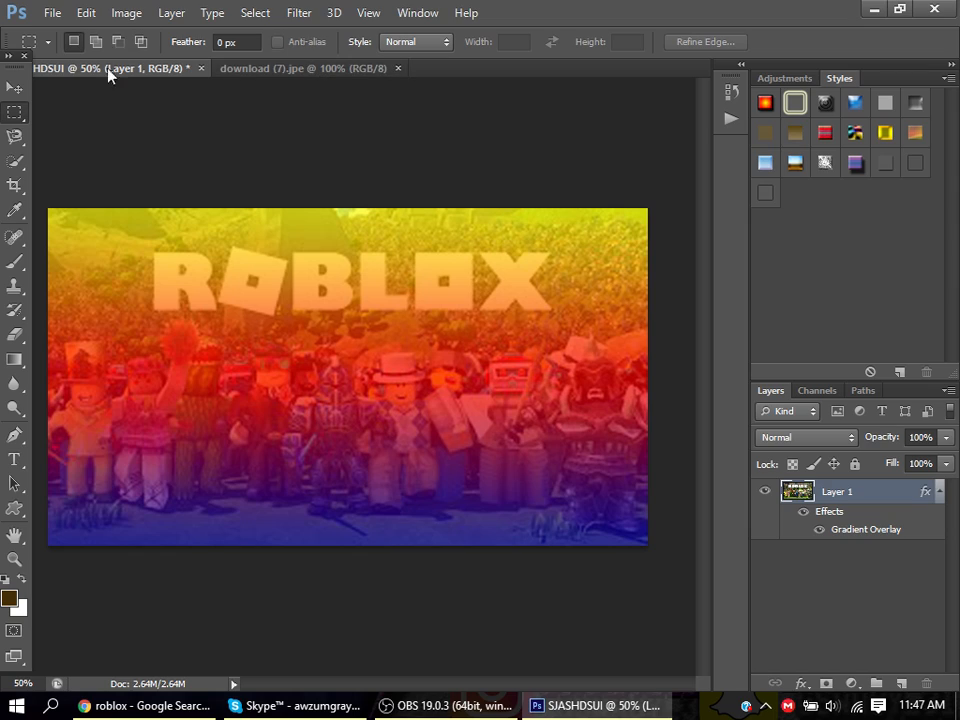
# Step: Draw a white frame around the entire canvas, about 1282 × 722 px, using the thin square frame custom shape
pyautogui.click(13, 511)
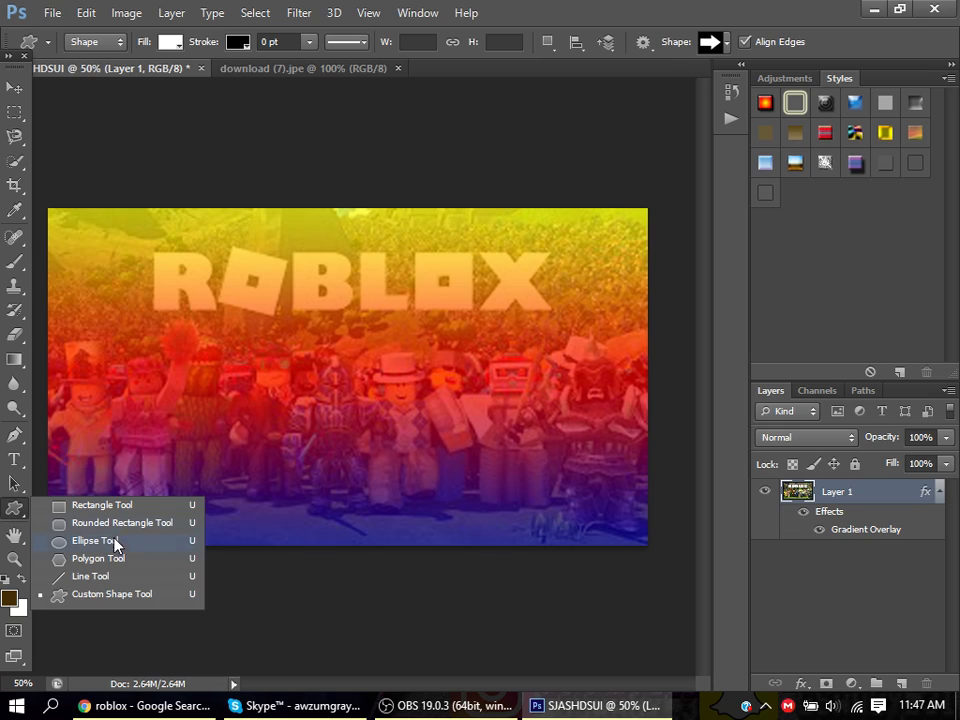
pyautogui.click(109, 594)
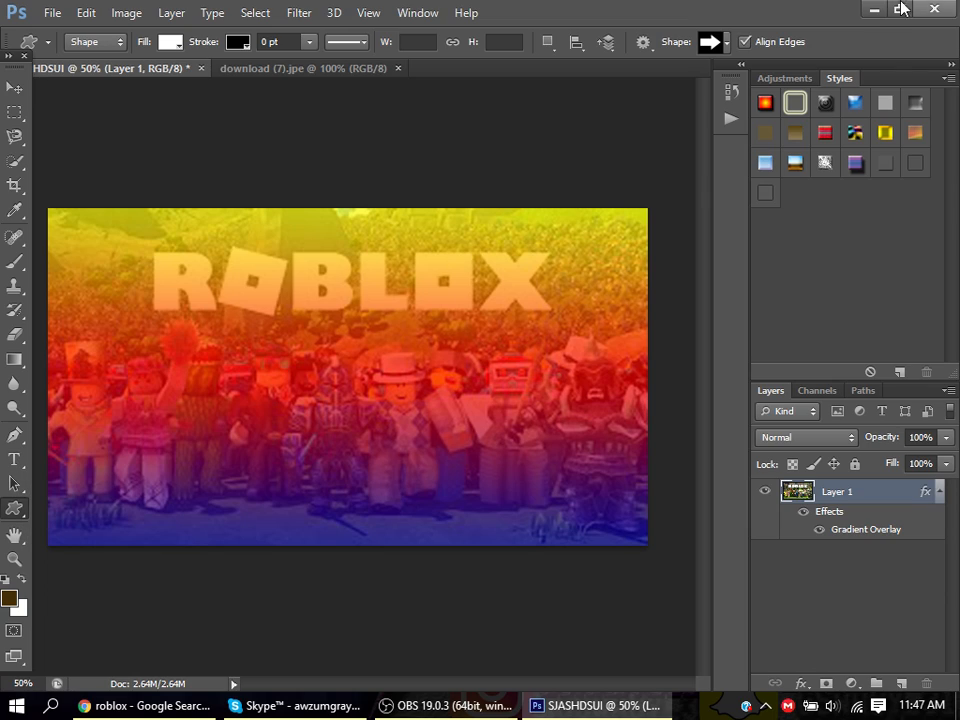
pyautogui.click(728, 42)
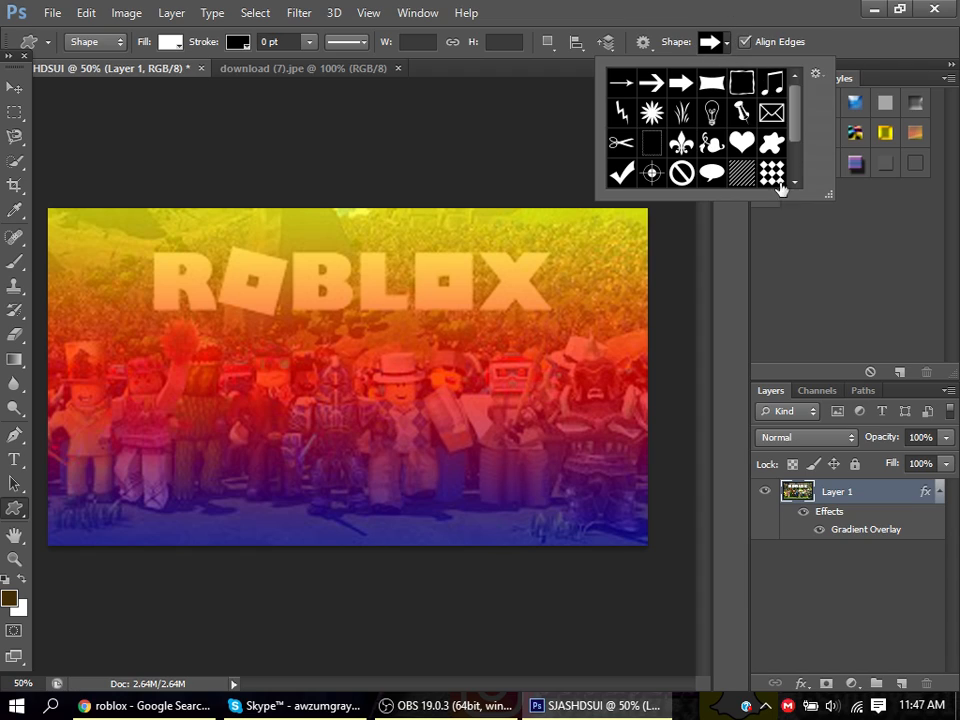
pyautogui.scroll(-1, 766, 158)
pyautogui.scroll(-1, 766, 158)
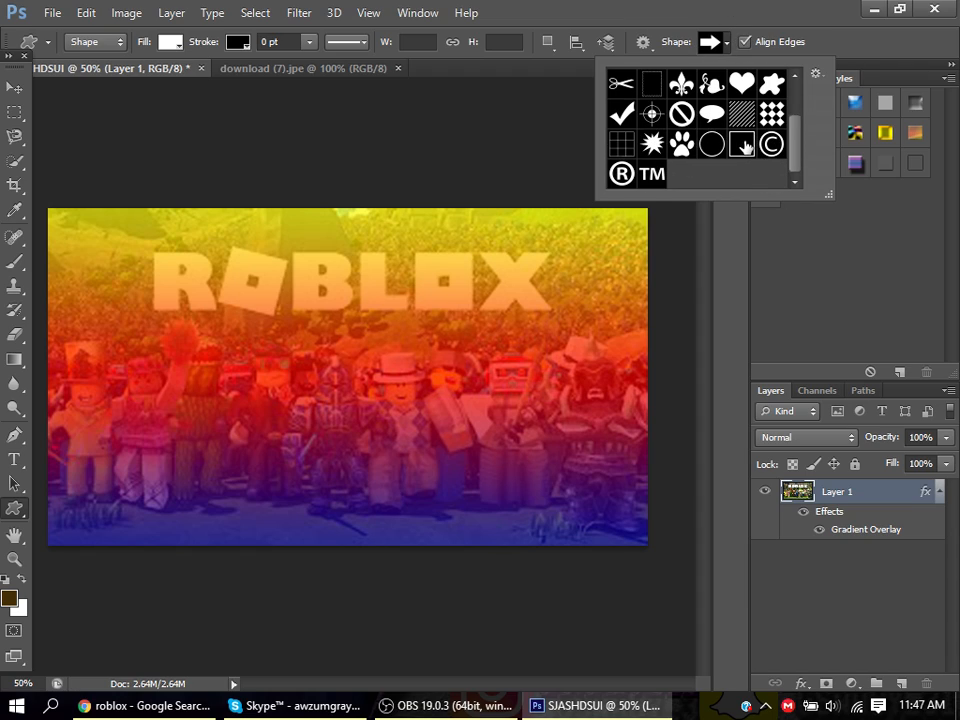
pyautogui.click(743, 147)
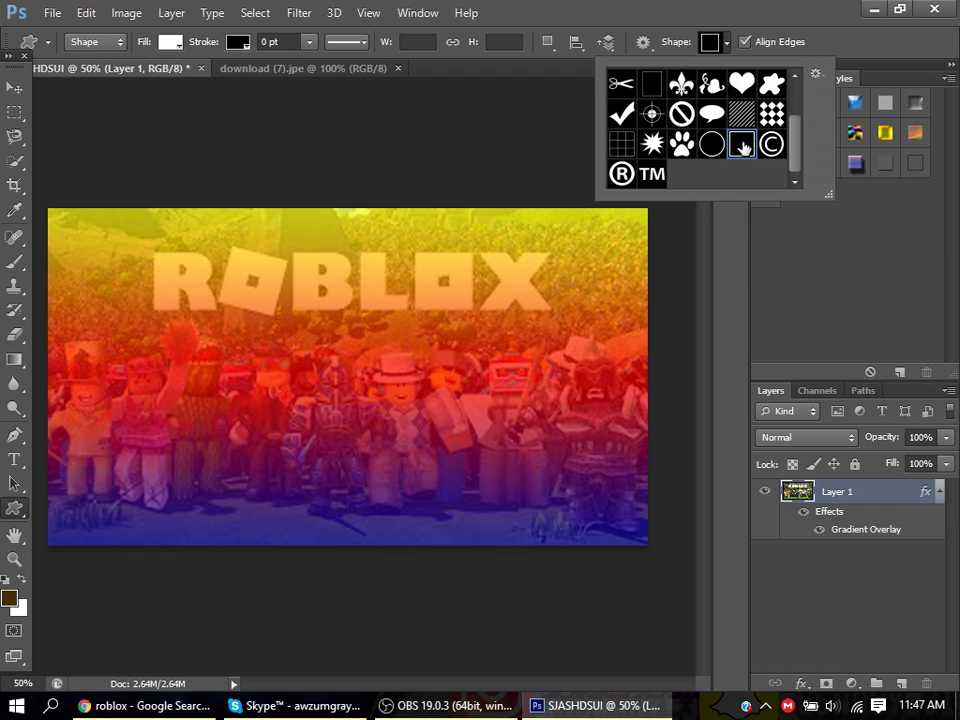
pyautogui.click(730, 43)
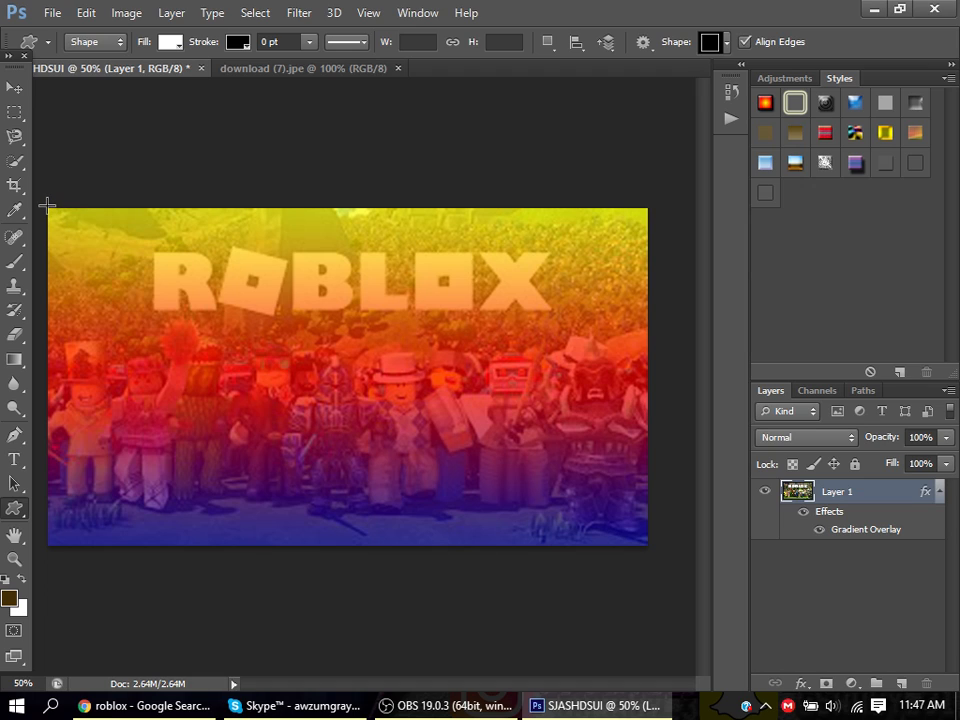
pyautogui.moveTo(47, 207); pyautogui.dragTo(647, 544)
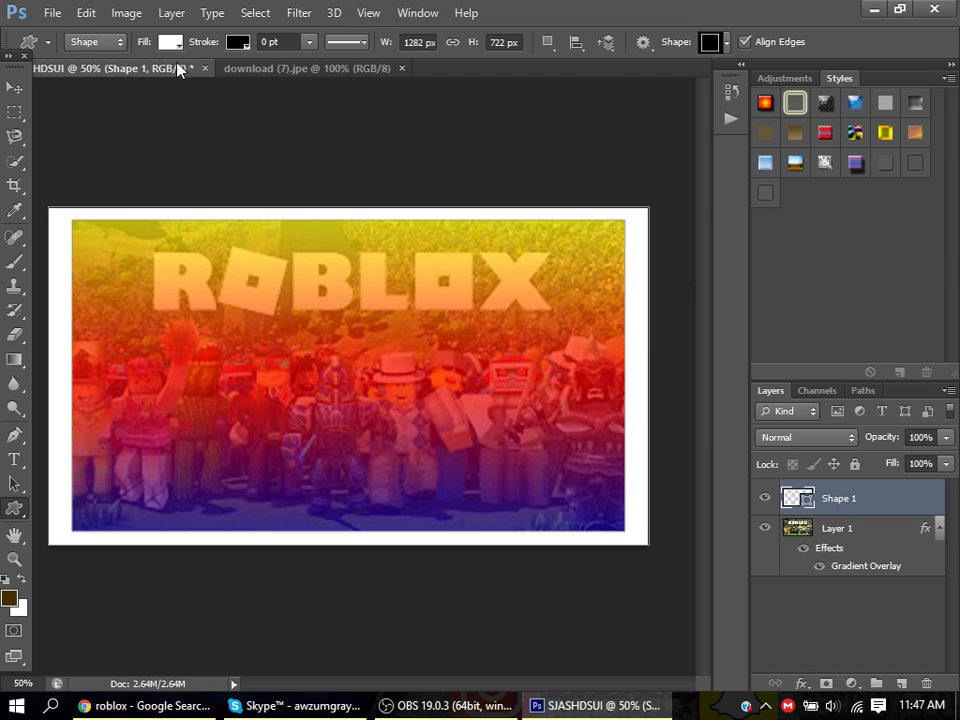
pyautogui.click(309, 41)
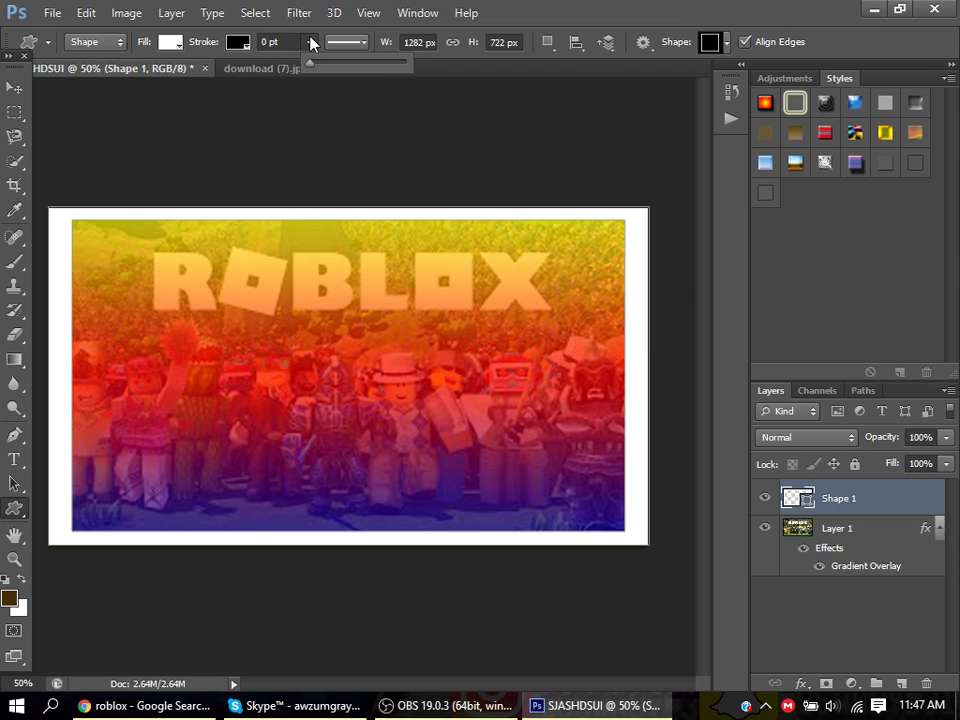
pyautogui.click(310, 41)
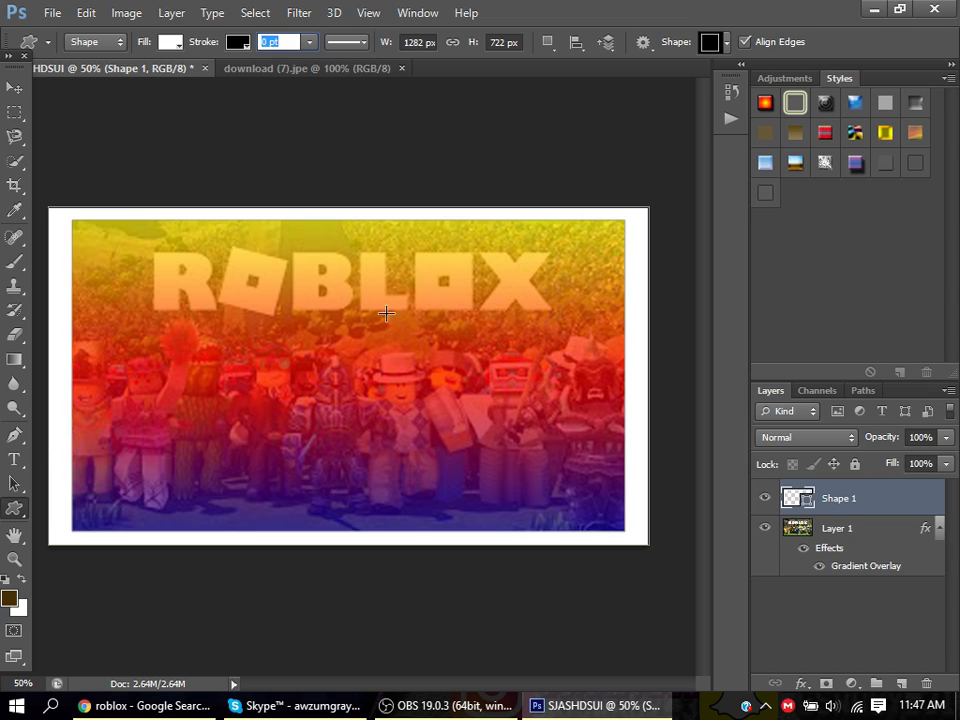
# Step: Add a Gradient Overlay layer style to the Shape 1 frame using the Spectrum gradient
pyautogui.rightClick(857, 505)
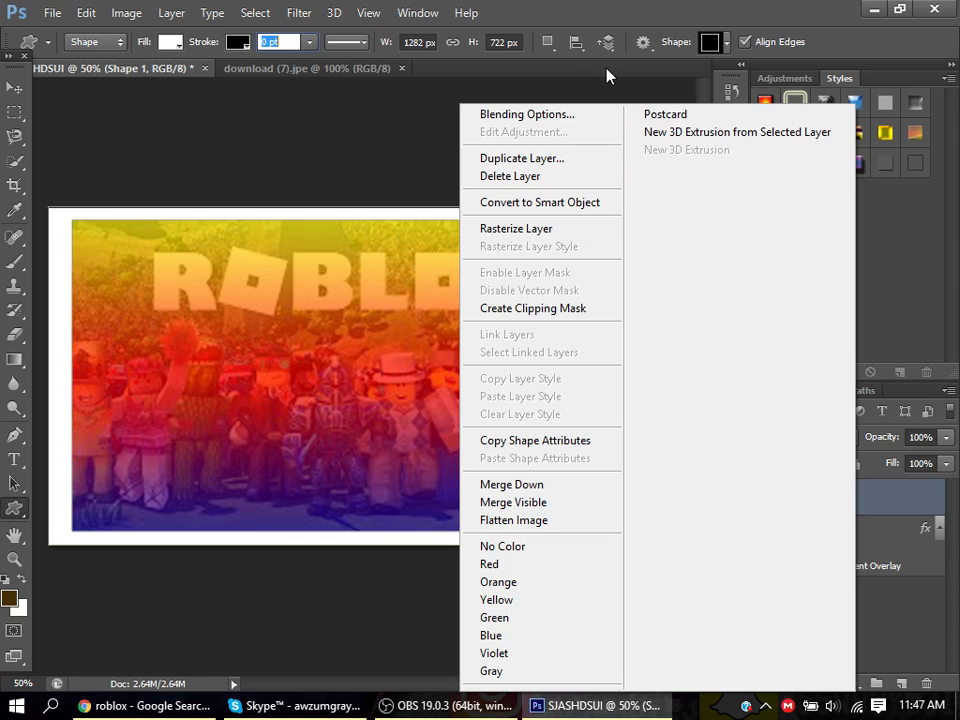
pyautogui.click(537, 116)
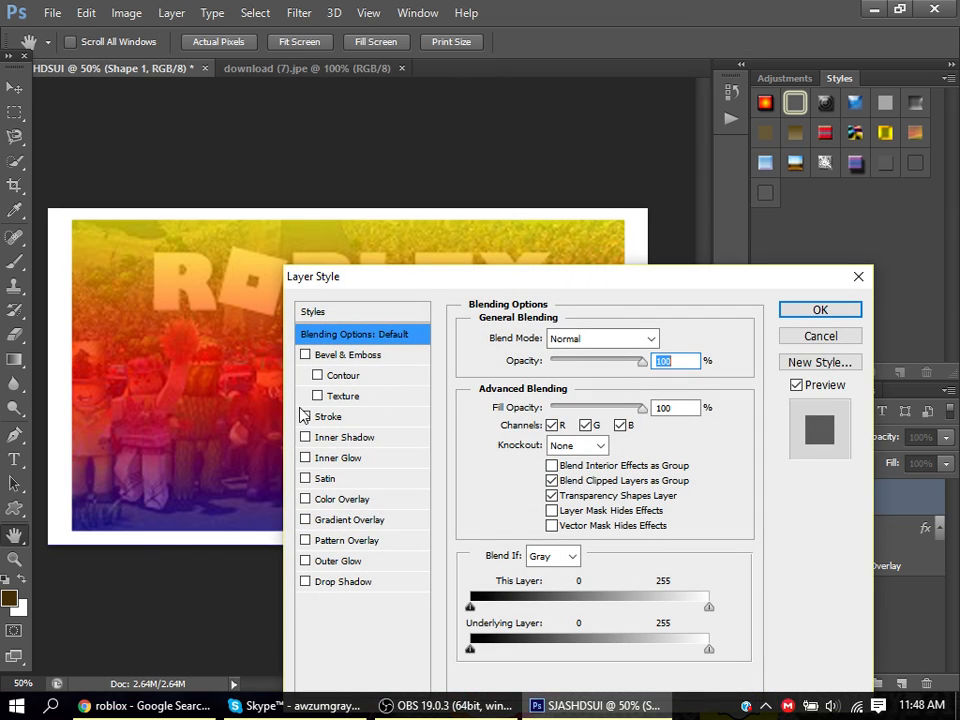
pyautogui.click(337, 521)
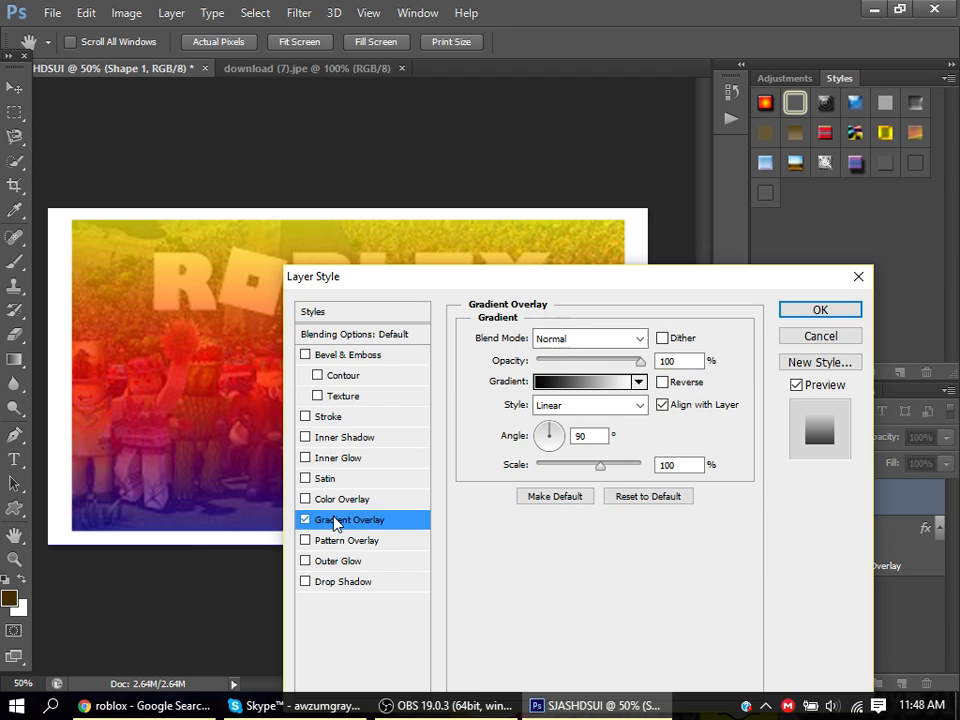
pyautogui.click(638, 381)
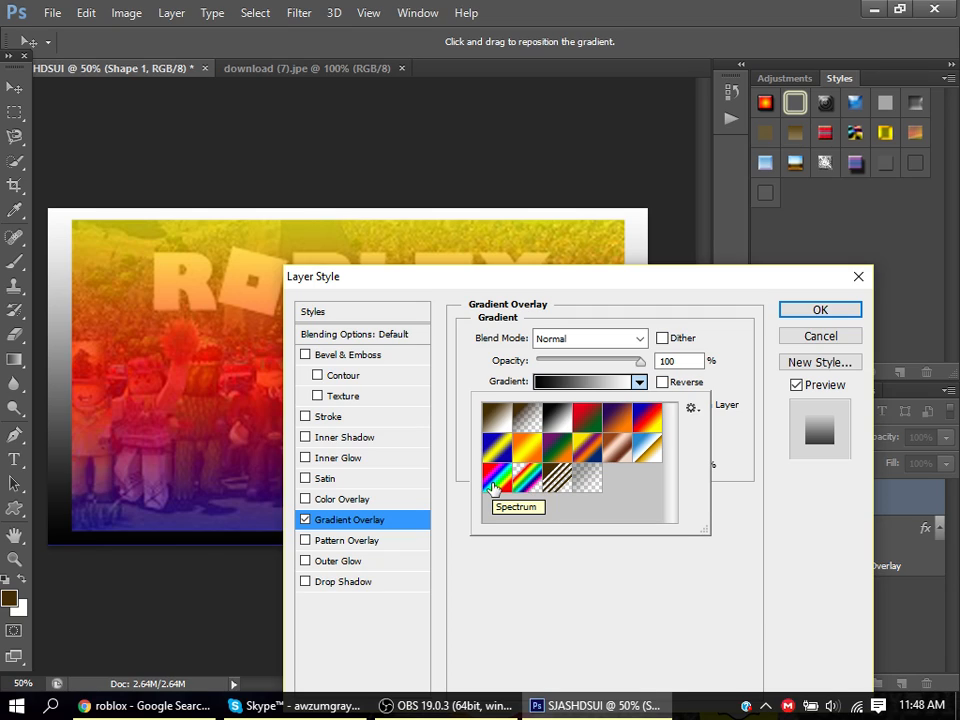
pyautogui.click(491, 482)
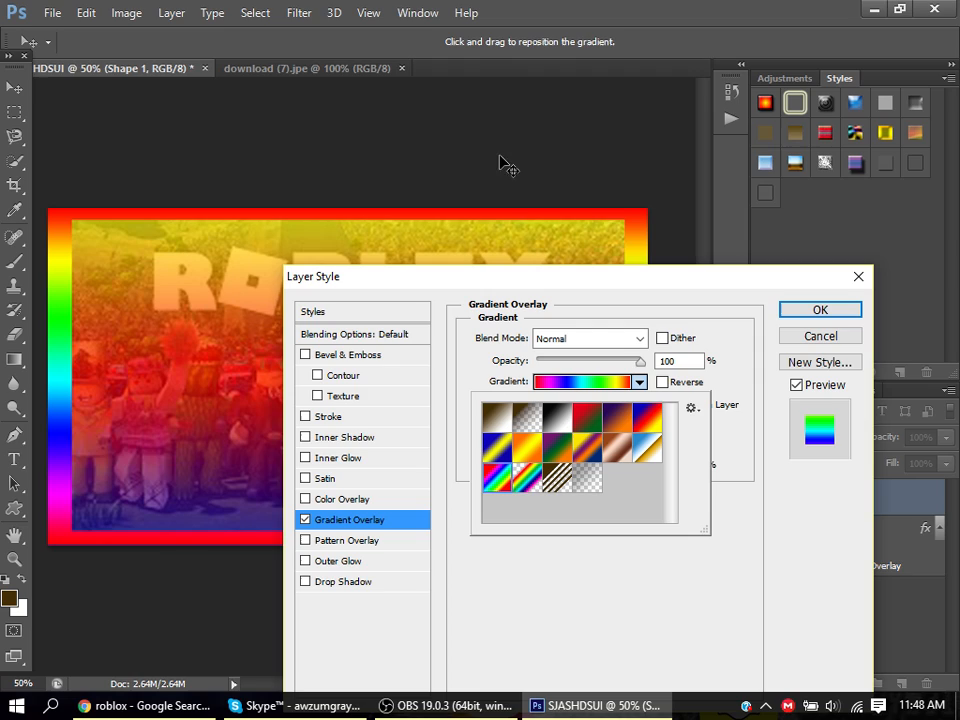
pyautogui.click(639, 382)
# Step: Set the frame gradient's scale to 109% and its angle to -22°, shifting the gradient slightly downward on the canvas
pyautogui.moveTo(604, 469); pyautogui.dragTo(610, 471)
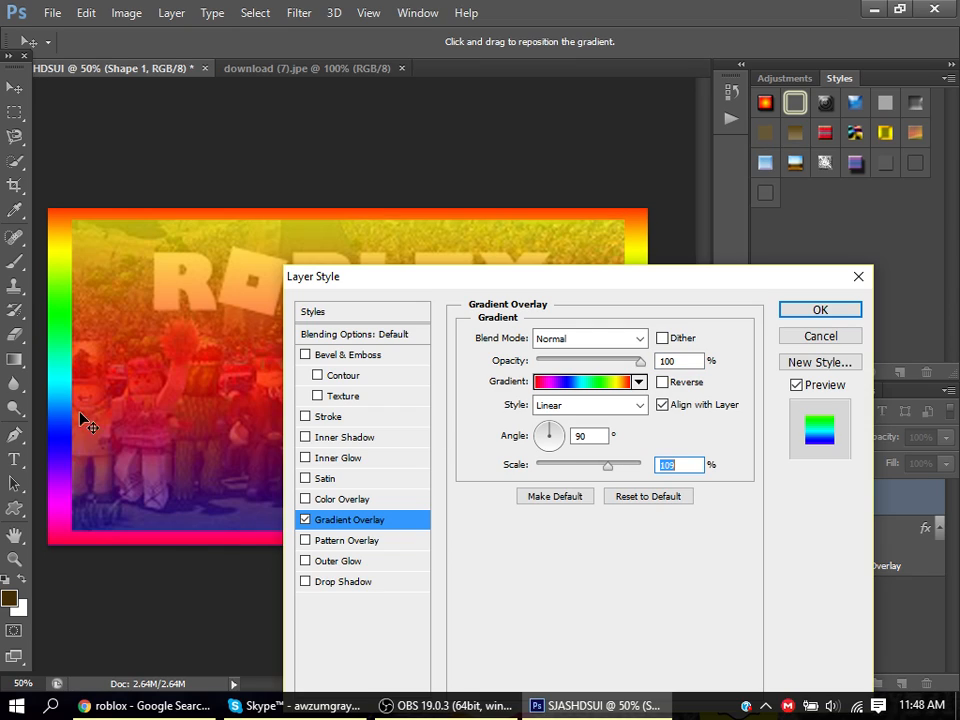
pyautogui.moveTo(60, 377); pyautogui.dragTo(60, 385)
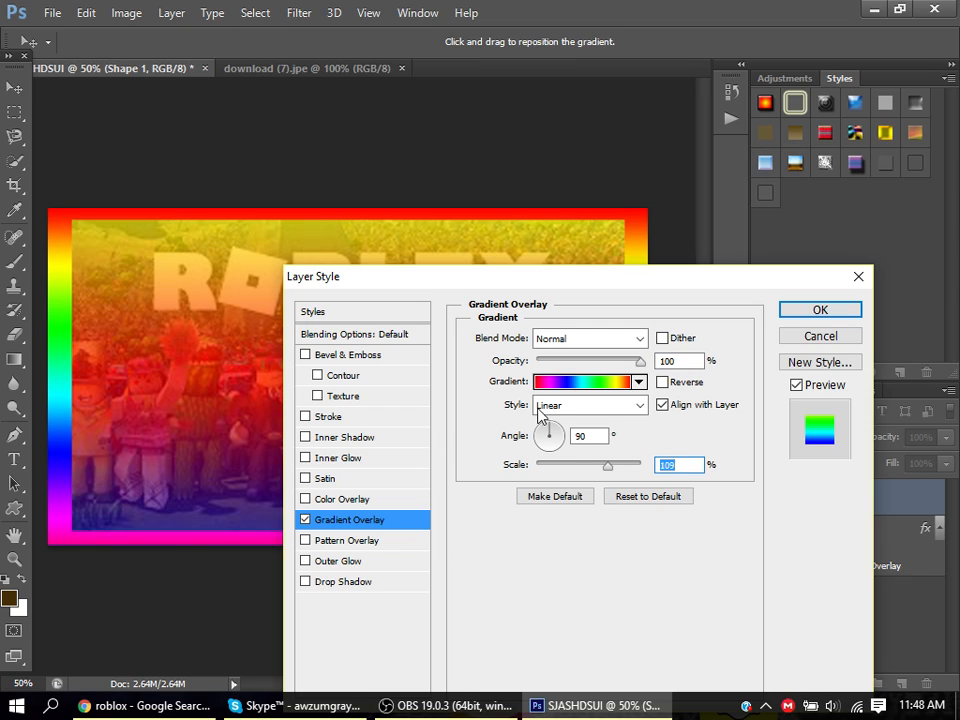
pyautogui.moveTo(554, 428); pyautogui.dragTo(583, 456)
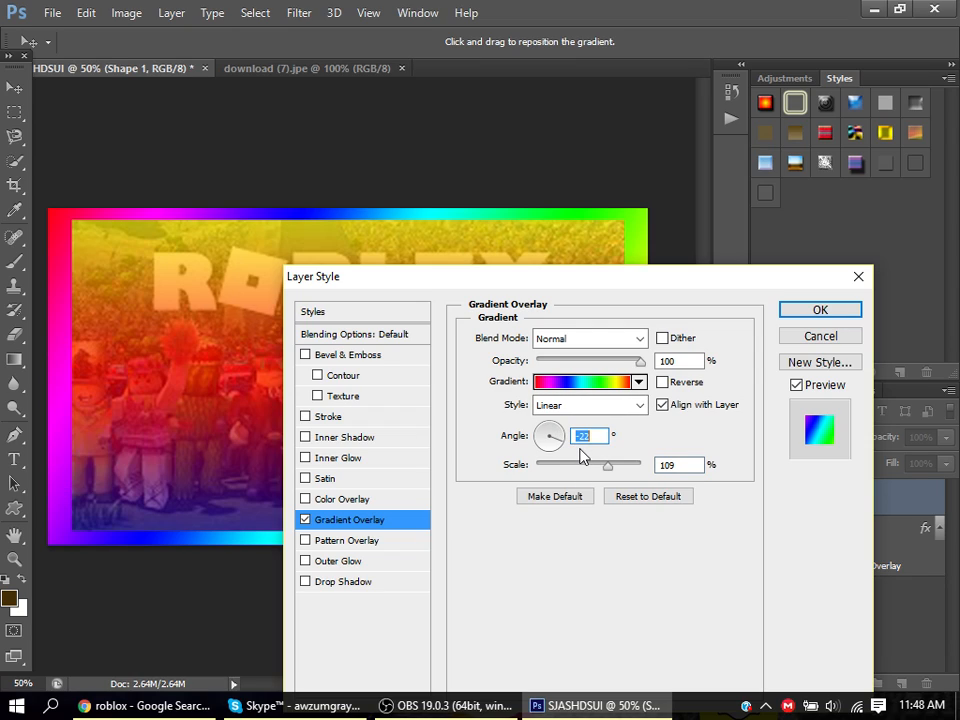
pyautogui.click(820, 310)
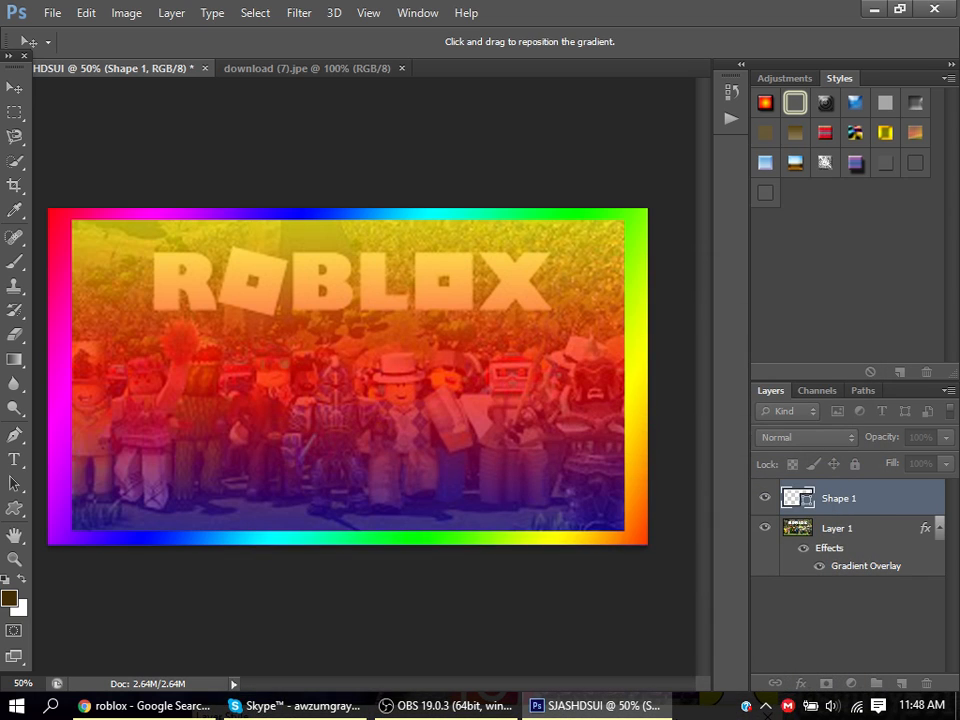
pyautogui.moveTo(676, 715); pyautogui.dragTo(754, 230)
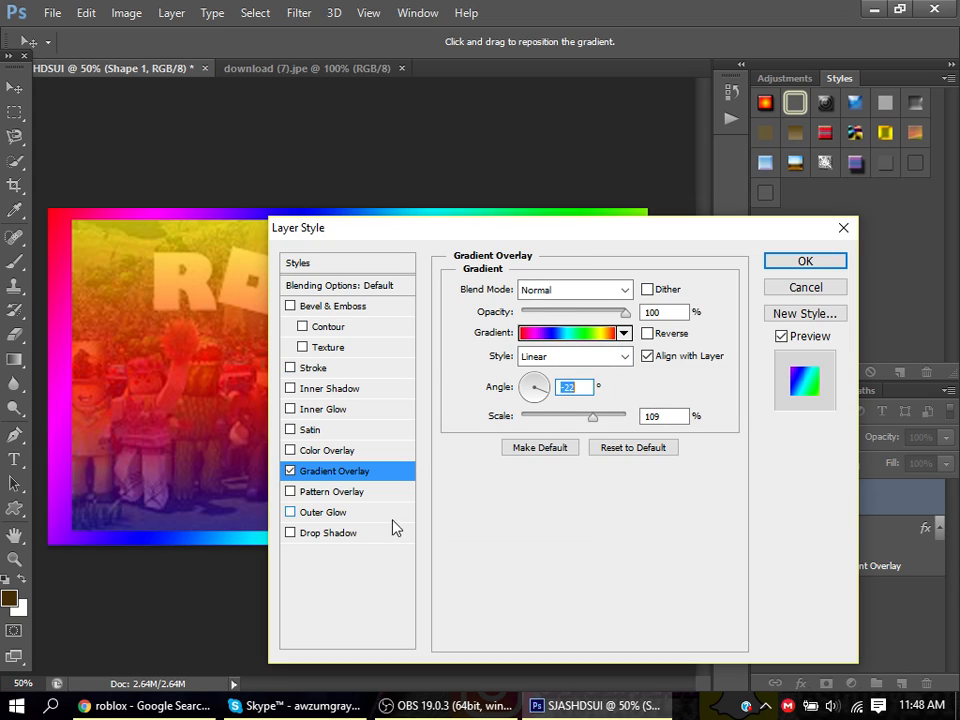
# Step: Add a Drop Shadow to the rainbow frame with distance 0 px, spread 67% and size 18 px, and apply the layer style
pyautogui.click(329, 533)
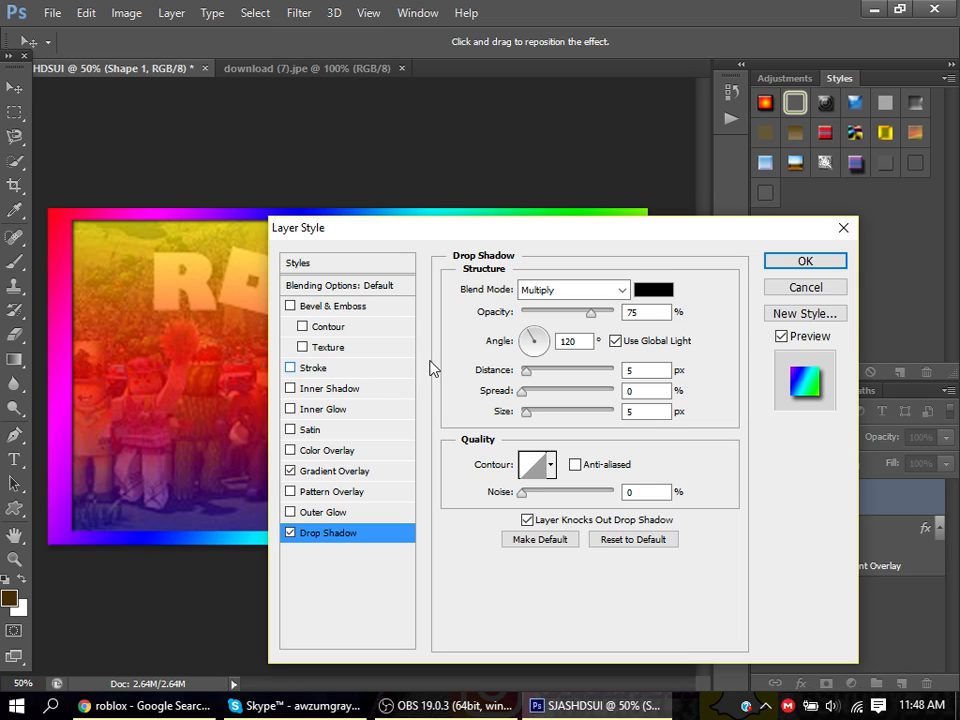
pyautogui.moveTo(527, 371); pyautogui.dragTo(583, 392)
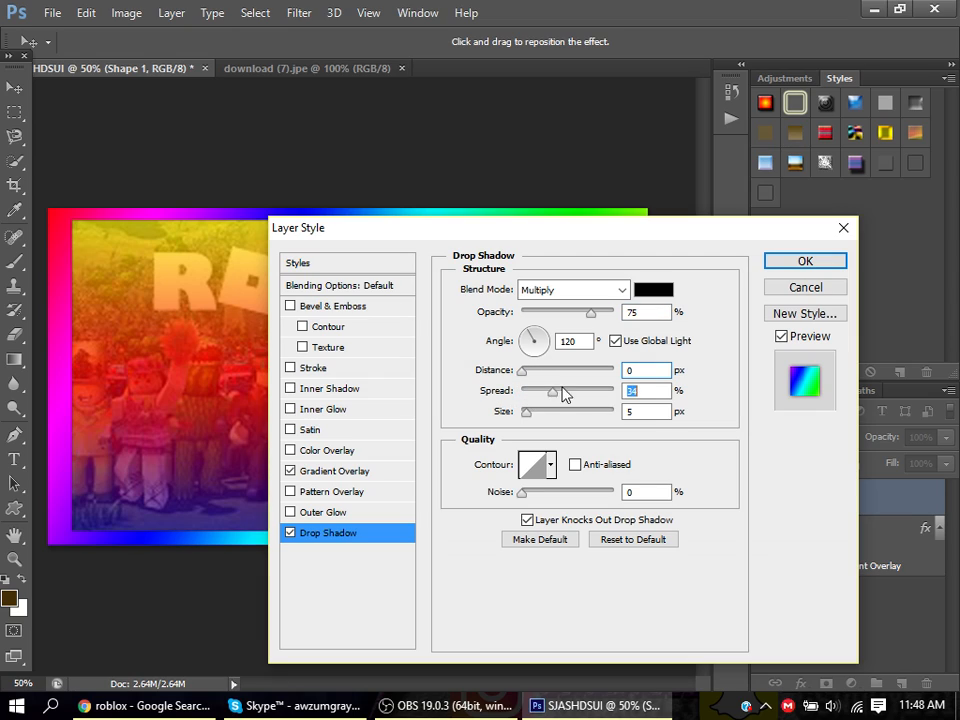
pyautogui.moveTo(531, 417); pyautogui.dragTo(534, 413)
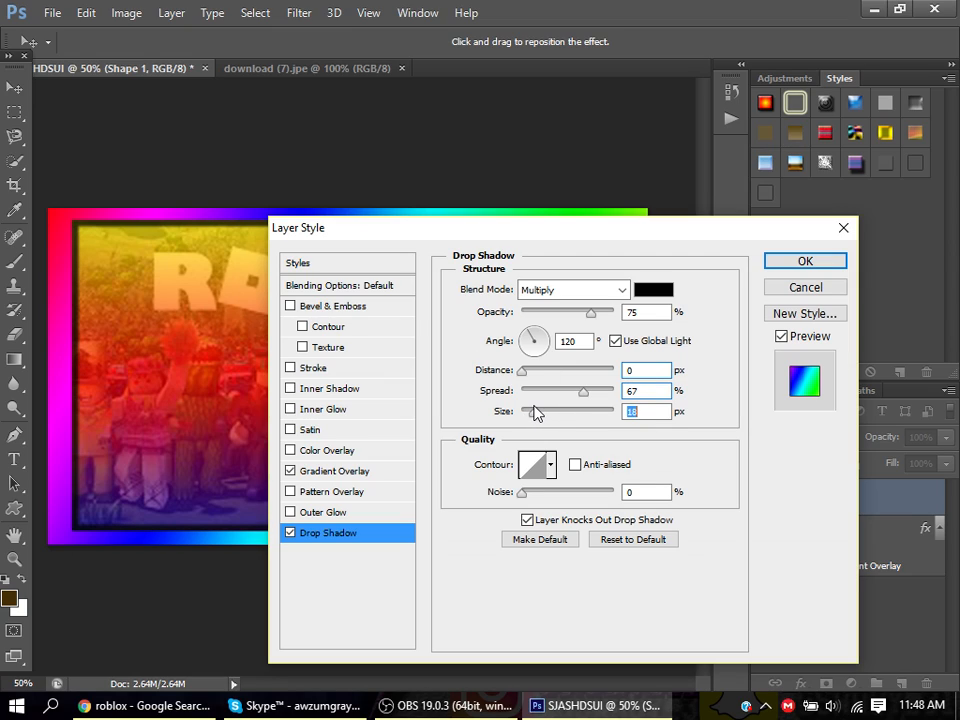
pyautogui.moveTo(470, 230); pyautogui.dragTo(392, 112)
pyautogui.click(746, 122)
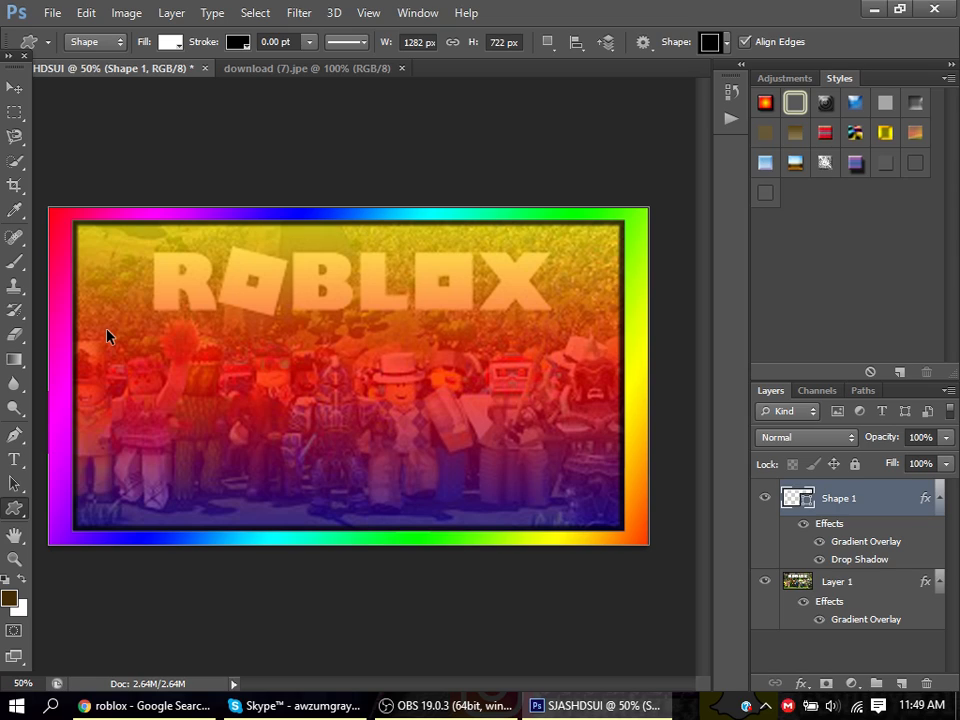
# Step: Widen the rainbow frame horizontally past both canvas sides to 103.74% width so its side borders look thinner
pyautogui.hotkey('ctrl', 't')
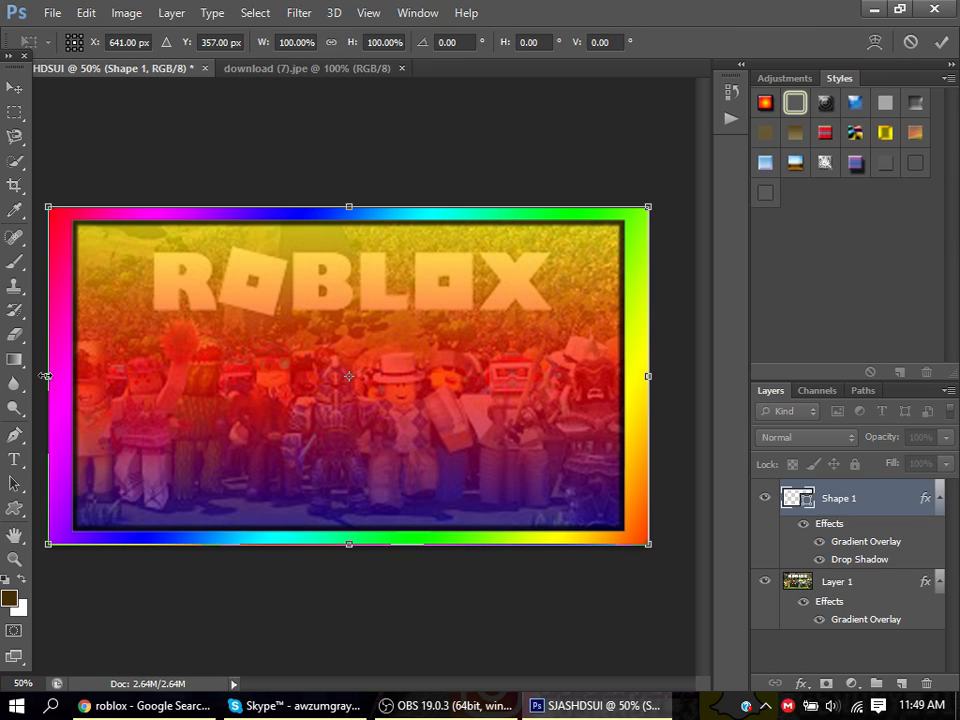
pyautogui.moveTo(40, 375); pyautogui.dragTo(35, 376)
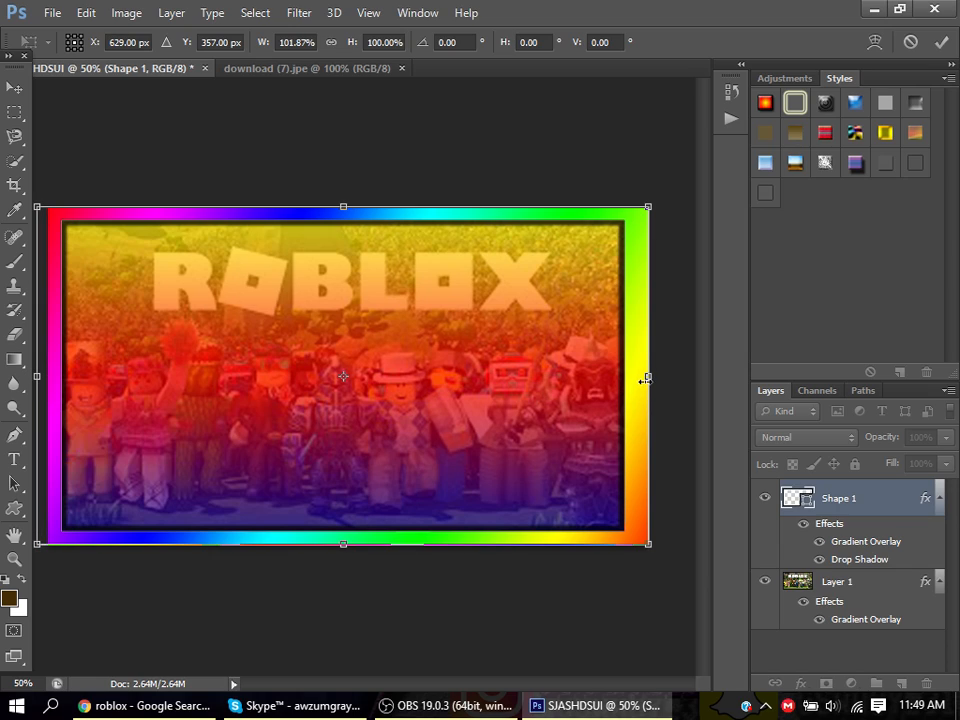
pyautogui.moveTo(646, 377); pyautogui.dragTo(659, 379)
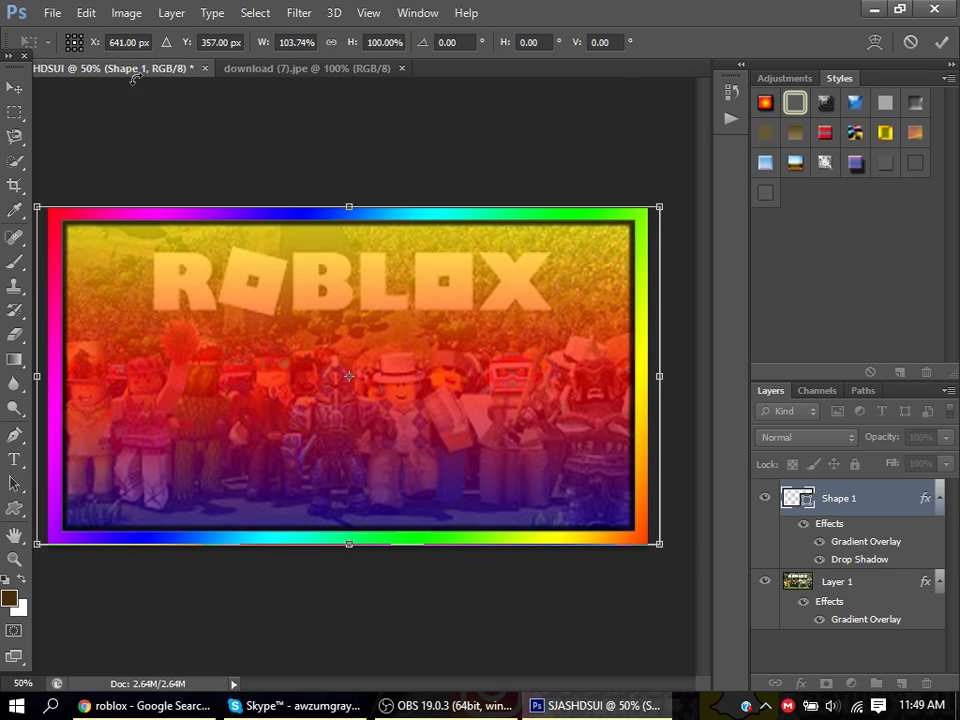
pyautogui.click(941, 42)
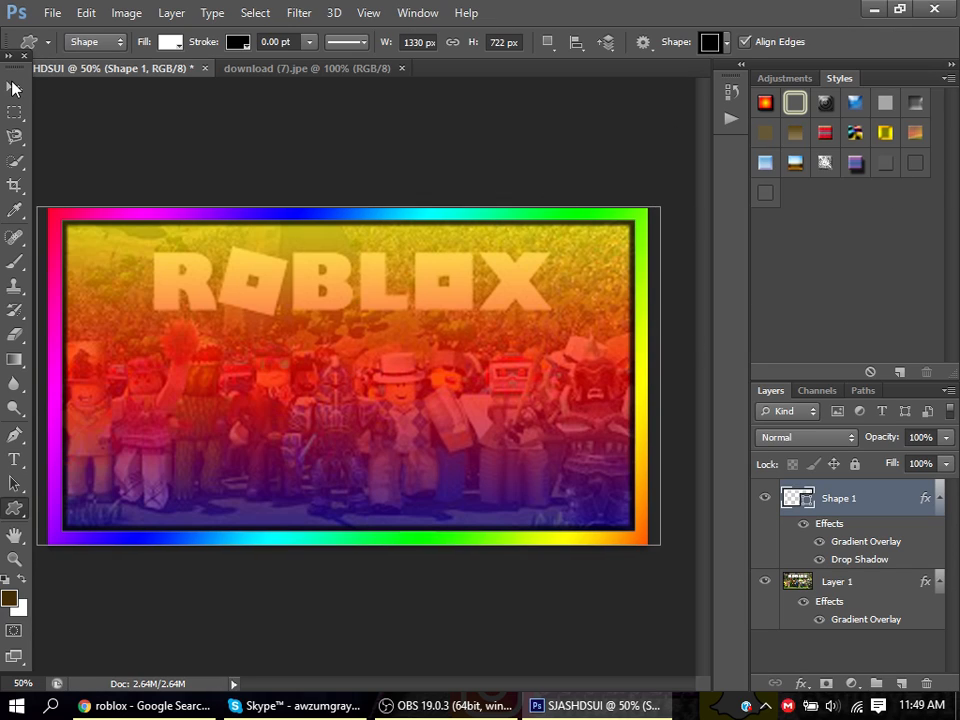
pyautogui.click(15, 87)
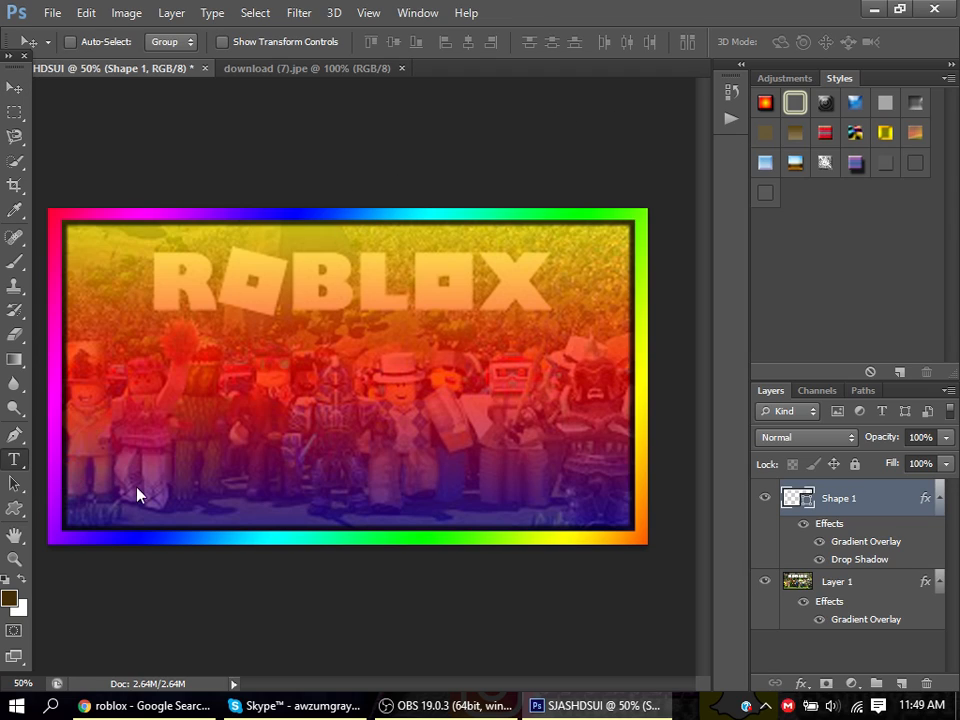
# Step: Add the text "ROBLOX" in black 60 pt Showcard Gothic over the logo in the upper part of the image
pyautogui.click(16, 460)
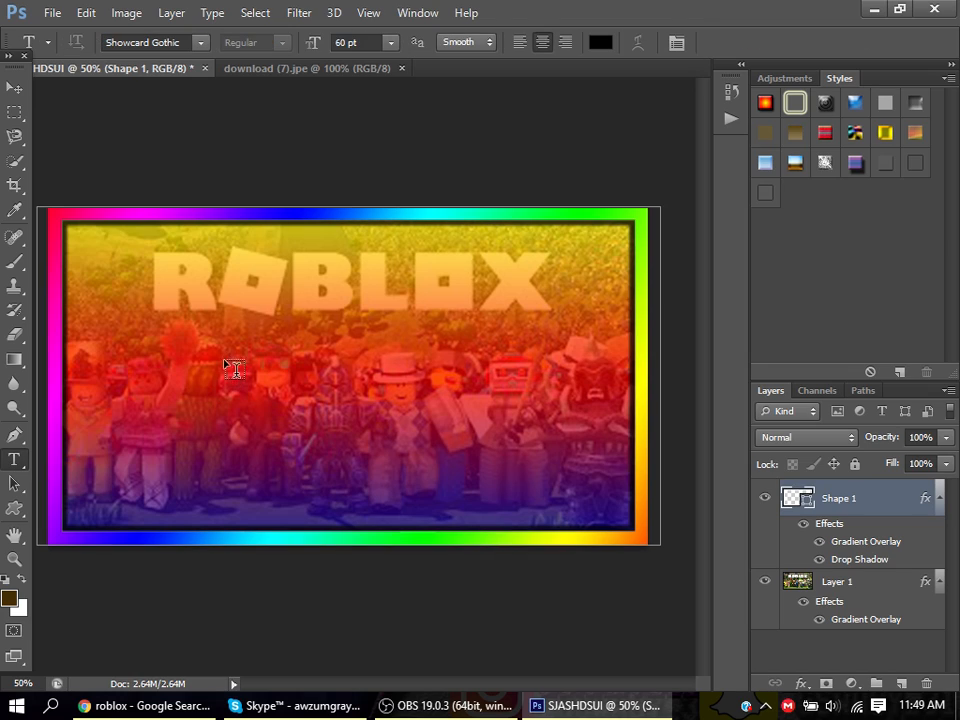
pyautogui.click(199, 43)
pyautogui.scroll(-2, 214, 396)
pyautogui.scroll(10, 213, 361)
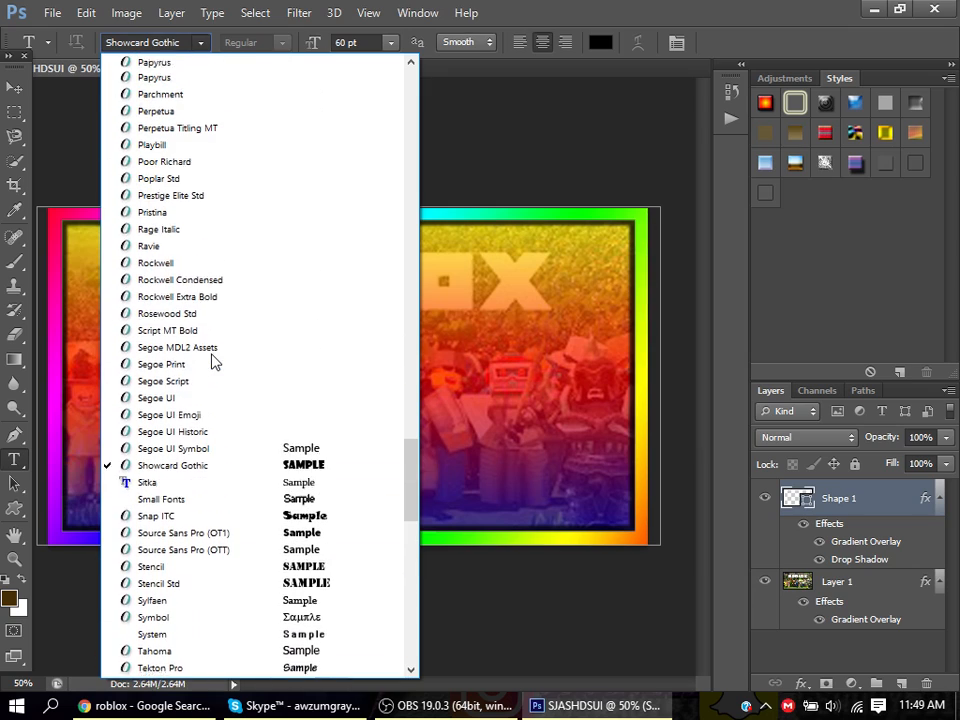
pyautogui.click(203, 44)
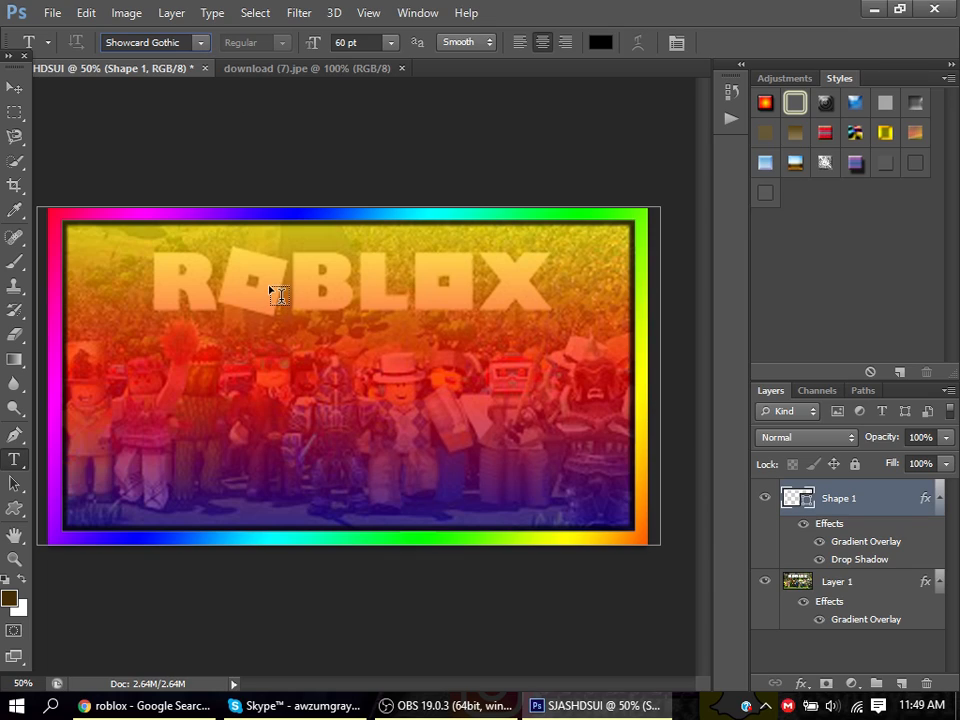
pyautogui.click(303, 317)
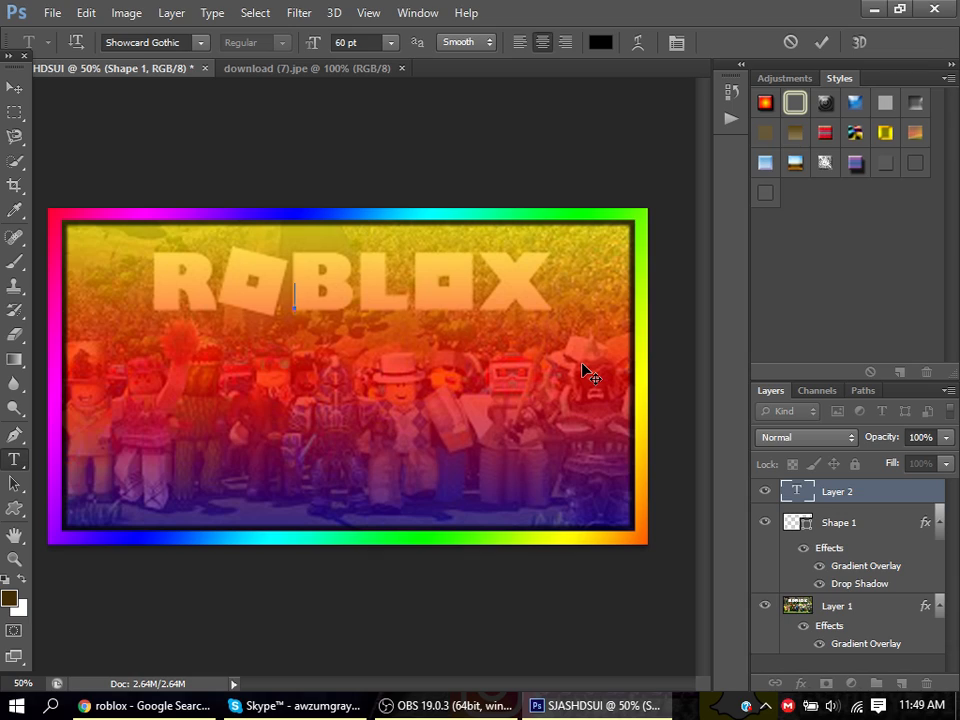
pyautogui.write('ROBLOX')
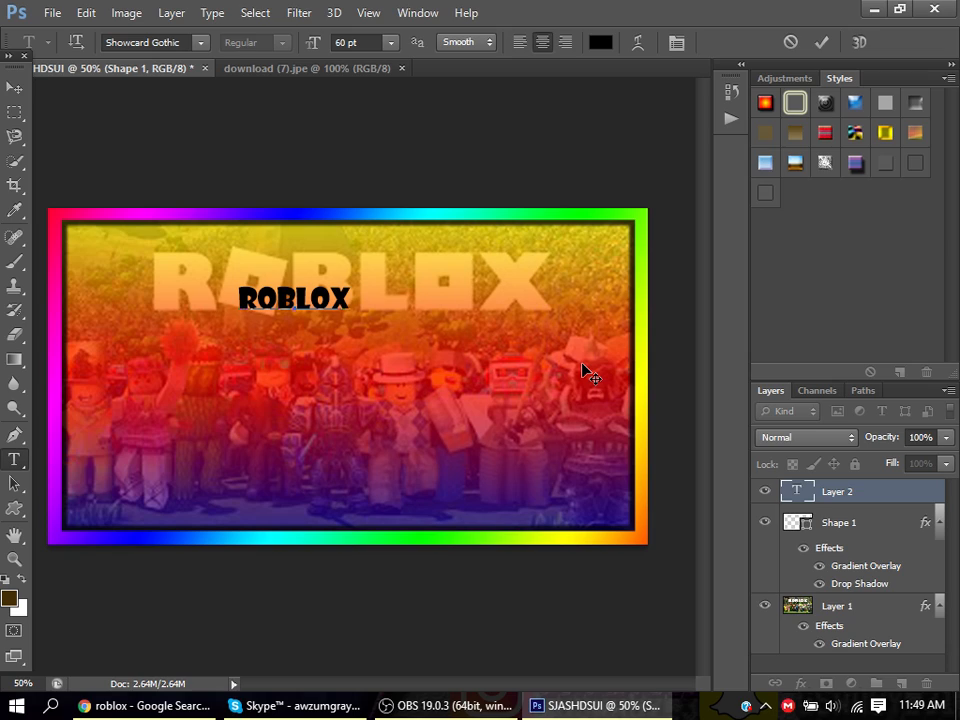
pyautogui.click(16, 88)
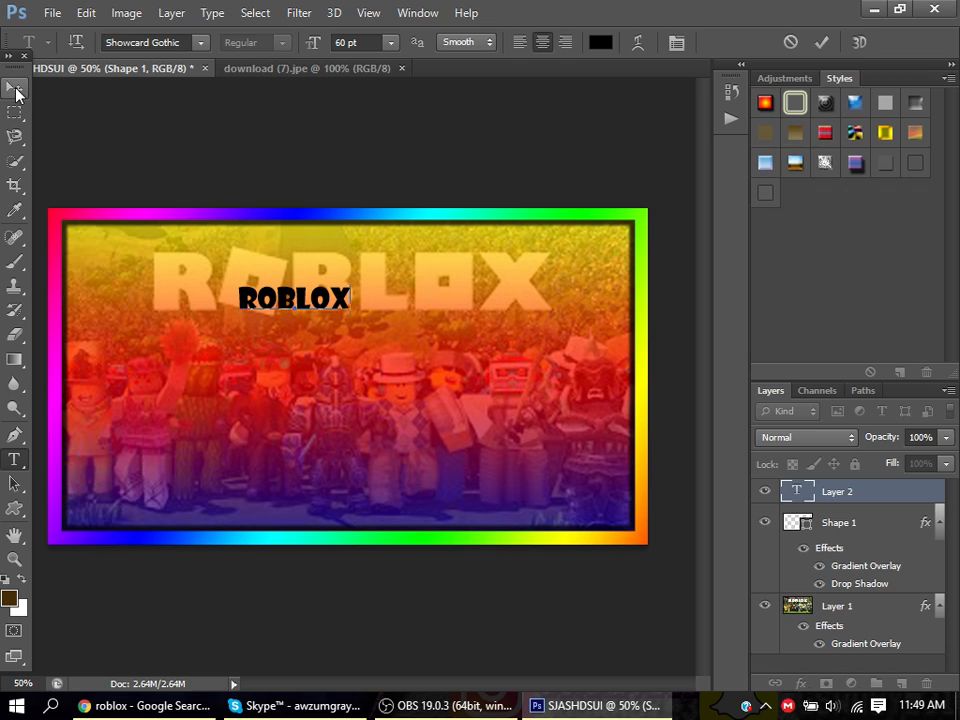
pyautogui.click(822, 43)
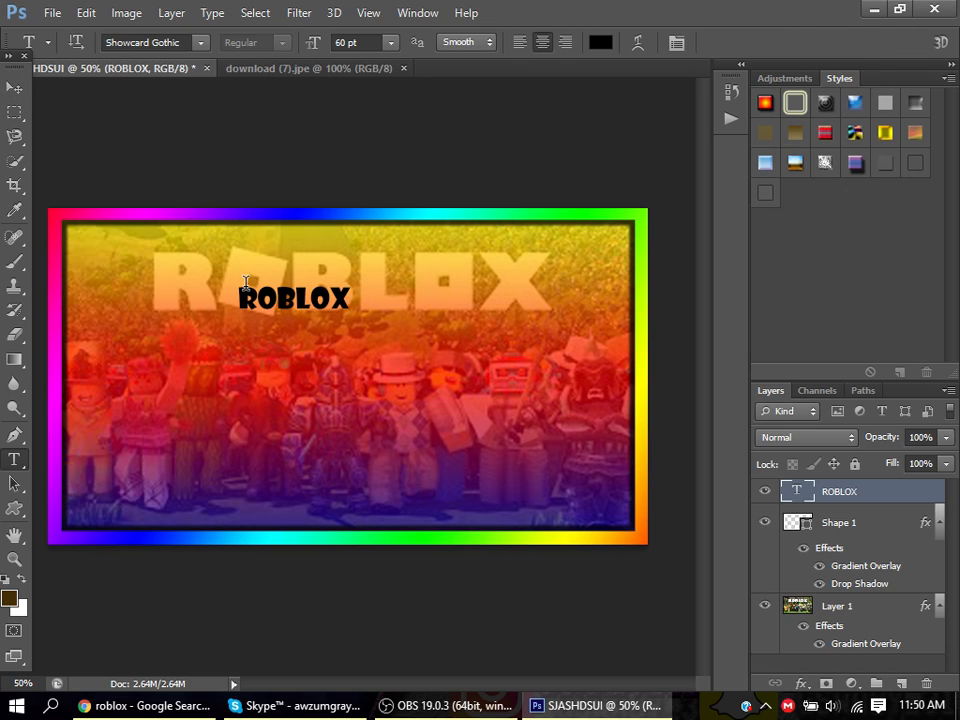
# Step: Enlarge the ROBLOX text to about 362% width and 434% height and position it over the background's logo
pyautogui.click(14, 88)
pyautogui.moveTo(326, 317); pyautogui.dragTo(383, 322)
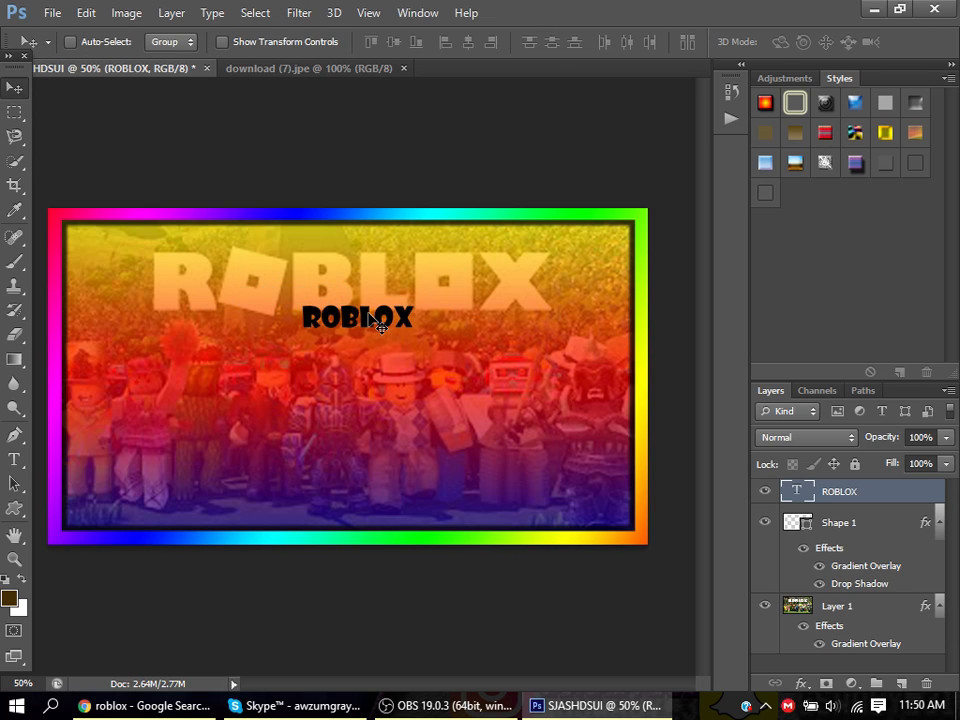
pyautogui.hotkey('ctrl', 't')
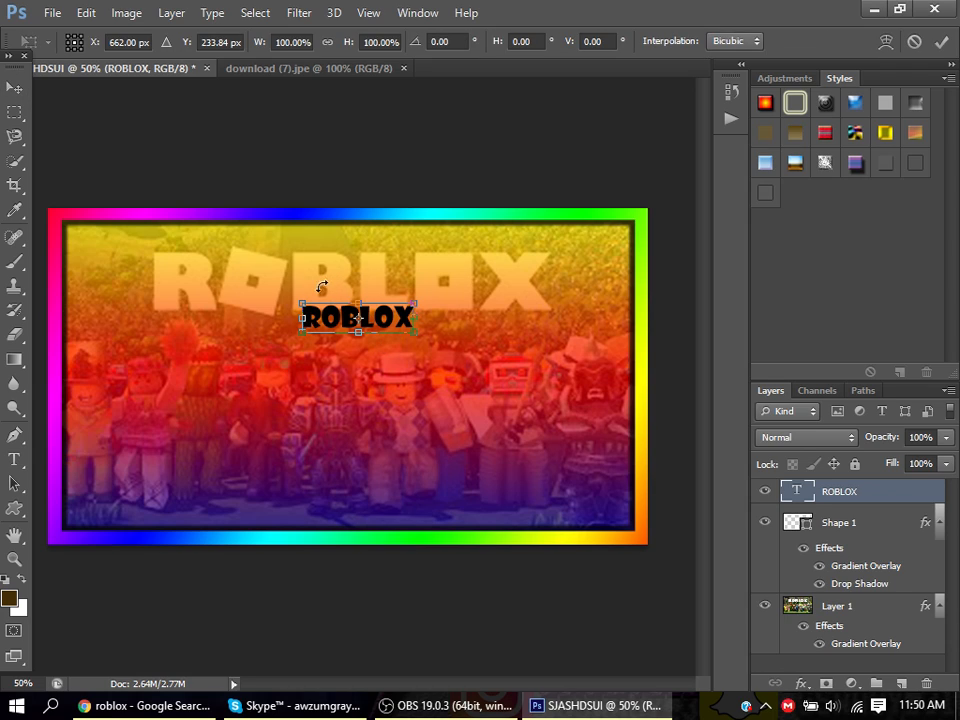
pyautogui.moveTo(301, 302); pyautogui.dragTo(208, 266)
pyautogui.moveTo(421, 337); pyautogui.dragTo(616, 396)
pyautogui.moveTo(548, 343); pyautogui.dragTo(474, 323)
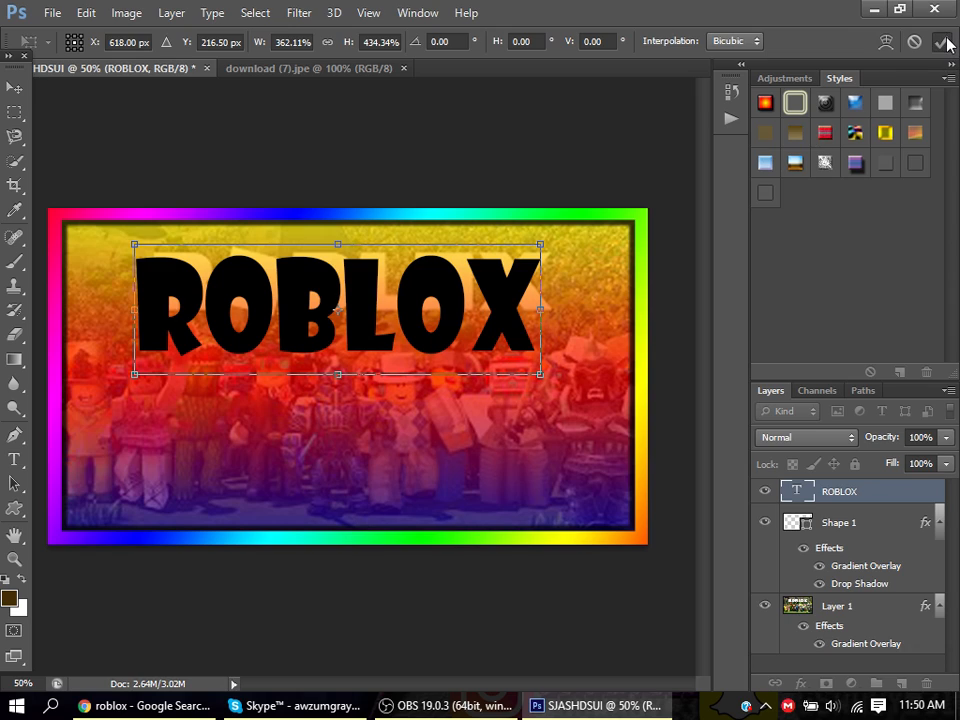
pyautogui.press('Return')
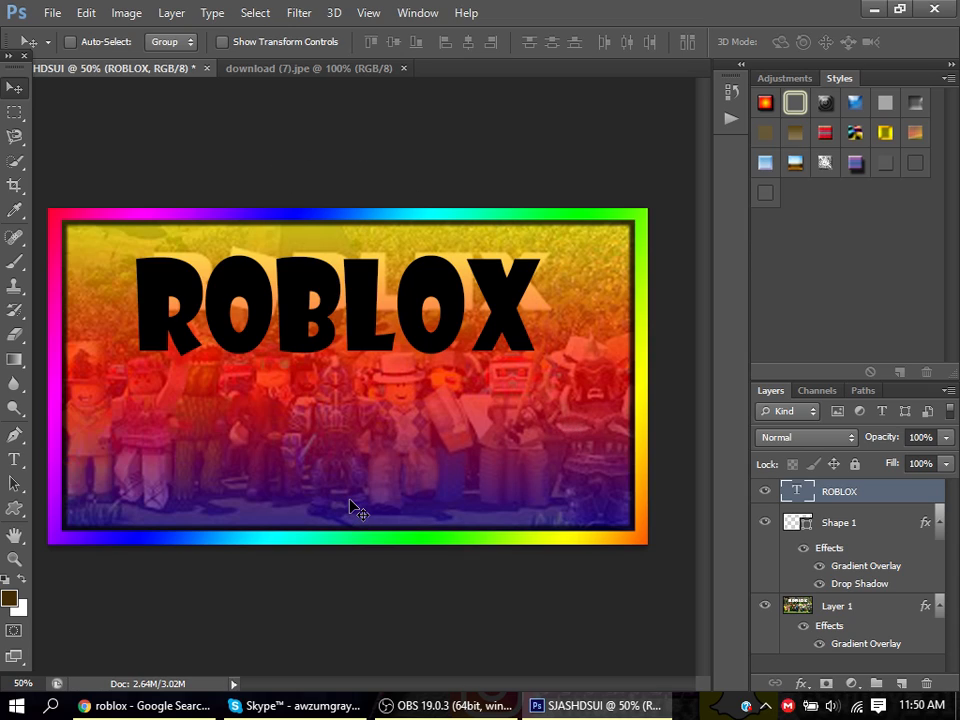
# Step: Add an orange-yellow-orange Gradient Overlay to the ROBLOX text, shifting it downward so orange fills the top and yellow the bottom
pyautogui.rightClick(855, 500)
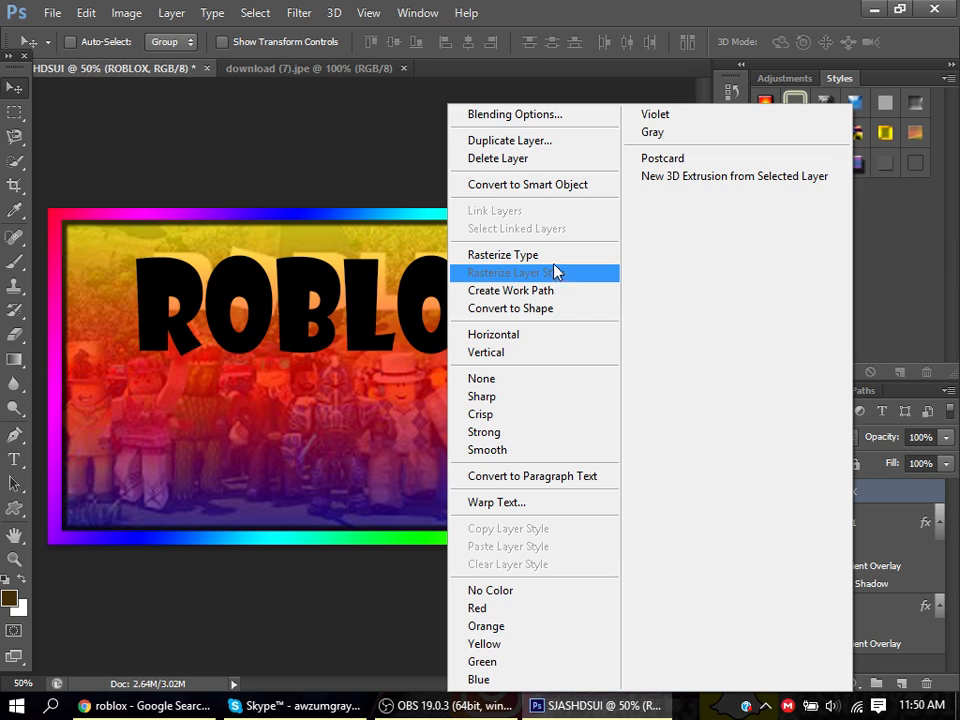
pyautogui.click(468, 115)
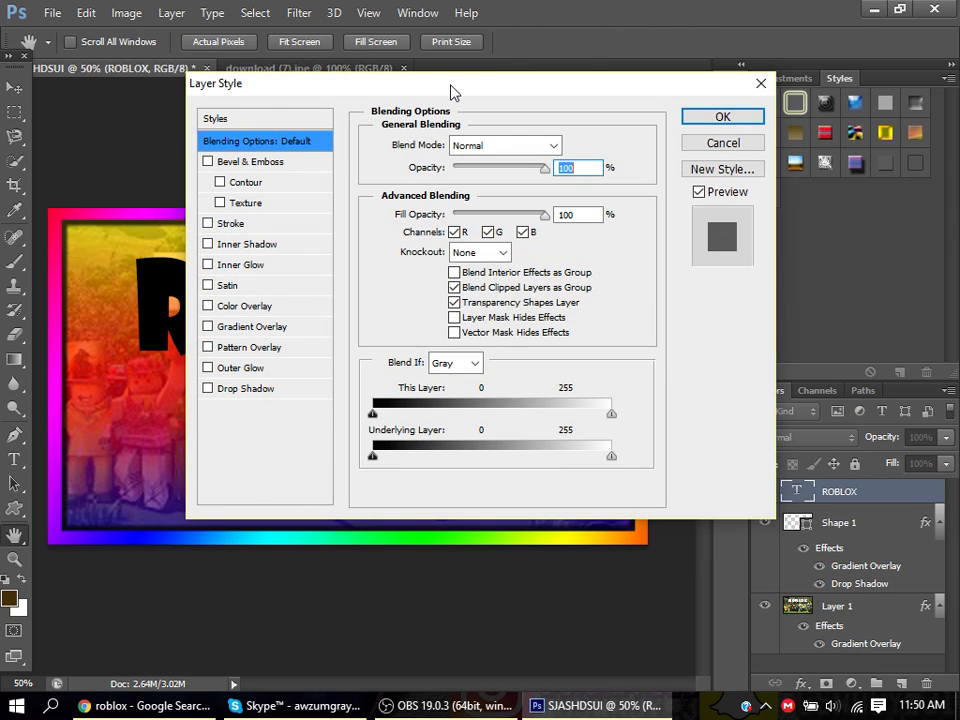
pyautogui.moveTo(450, 92); pyautogui.dragTo(544, 123)
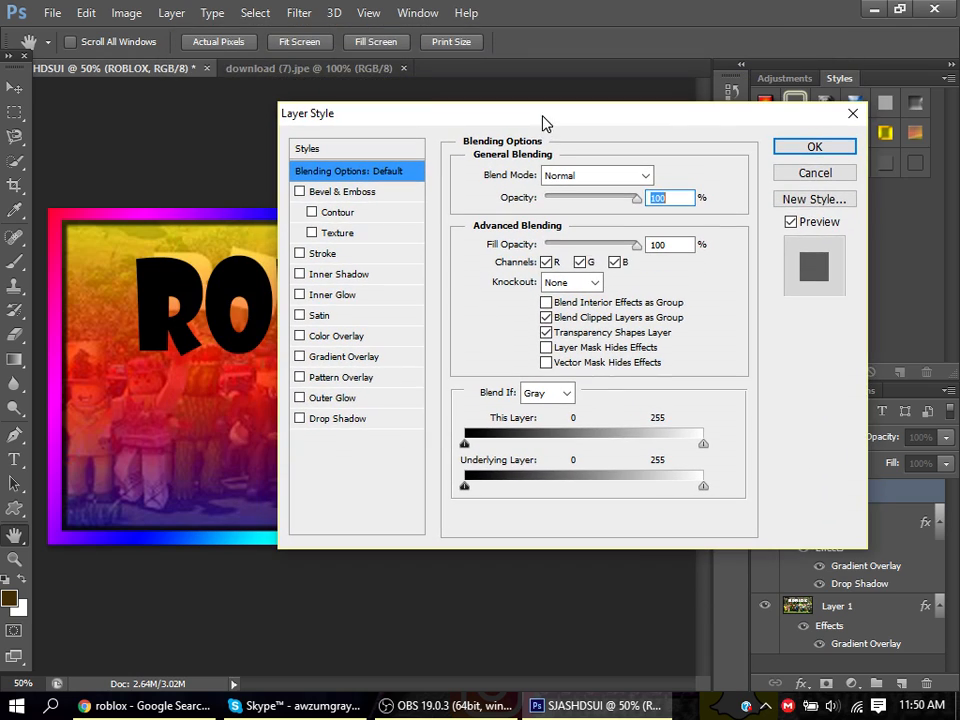
pyautogui.click(326, 360)
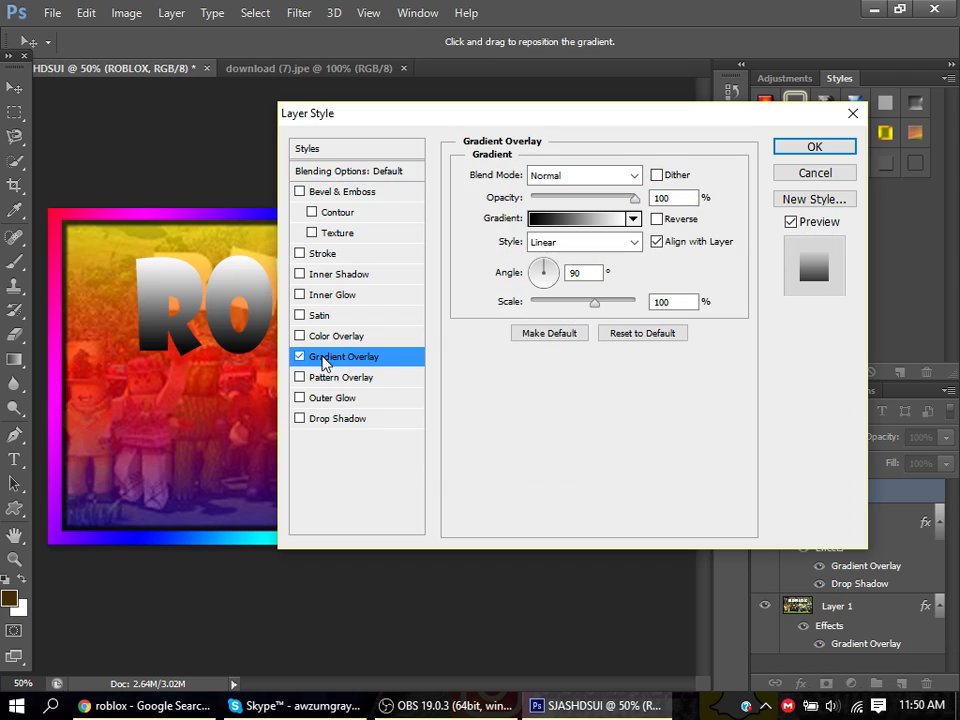
pyautogui.click(633, 218)
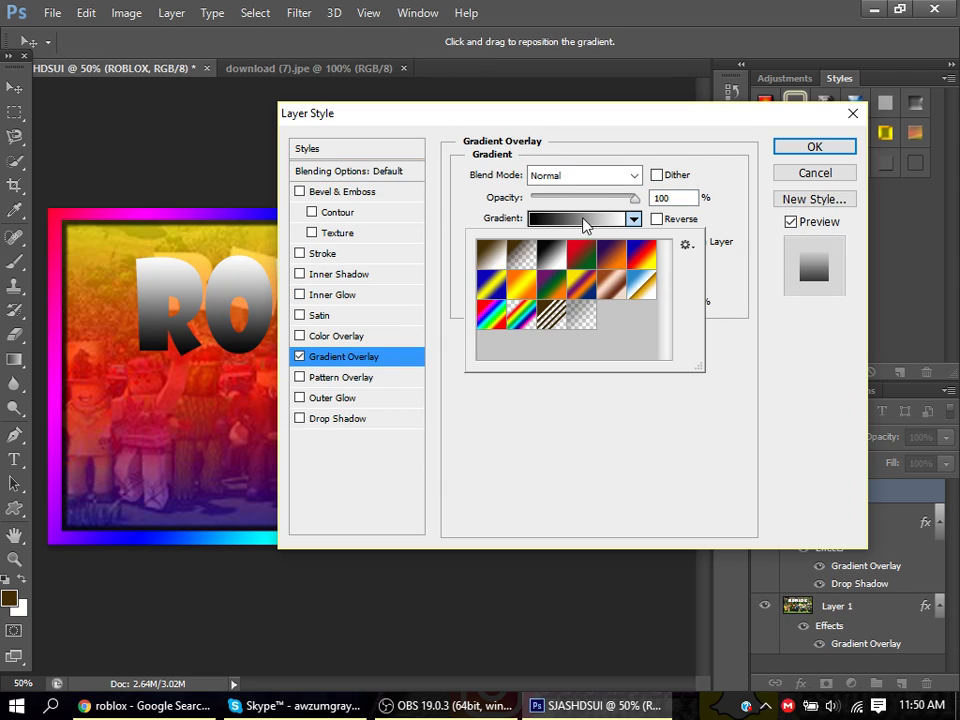
pyautogui.click(521, 284)
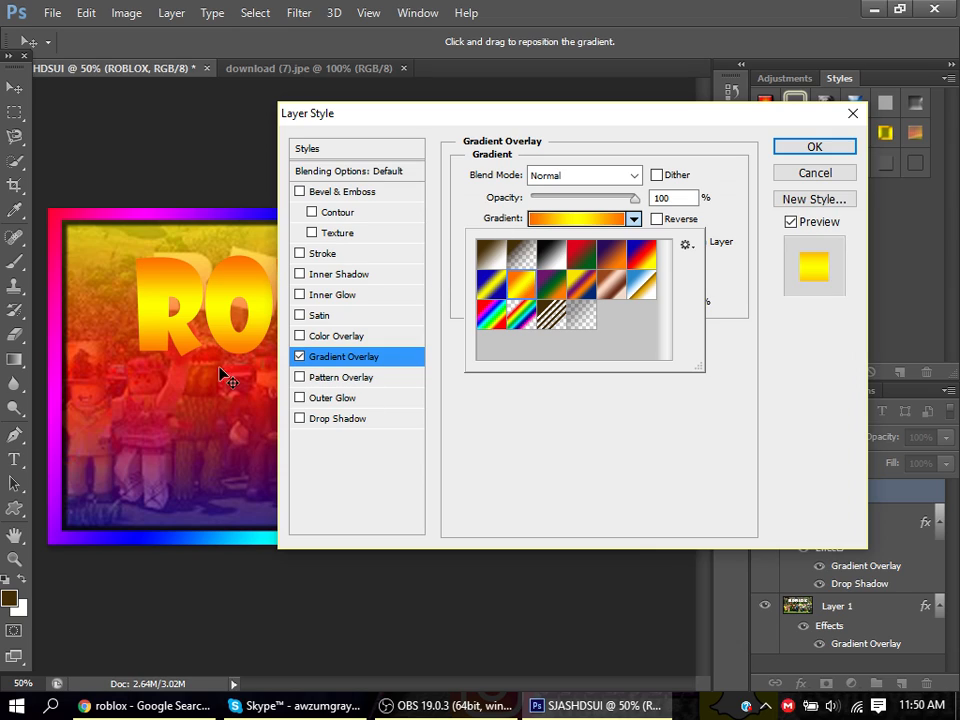
pyautogui.moveTo(130, 290); pyautogui.dragTo(147, 306)
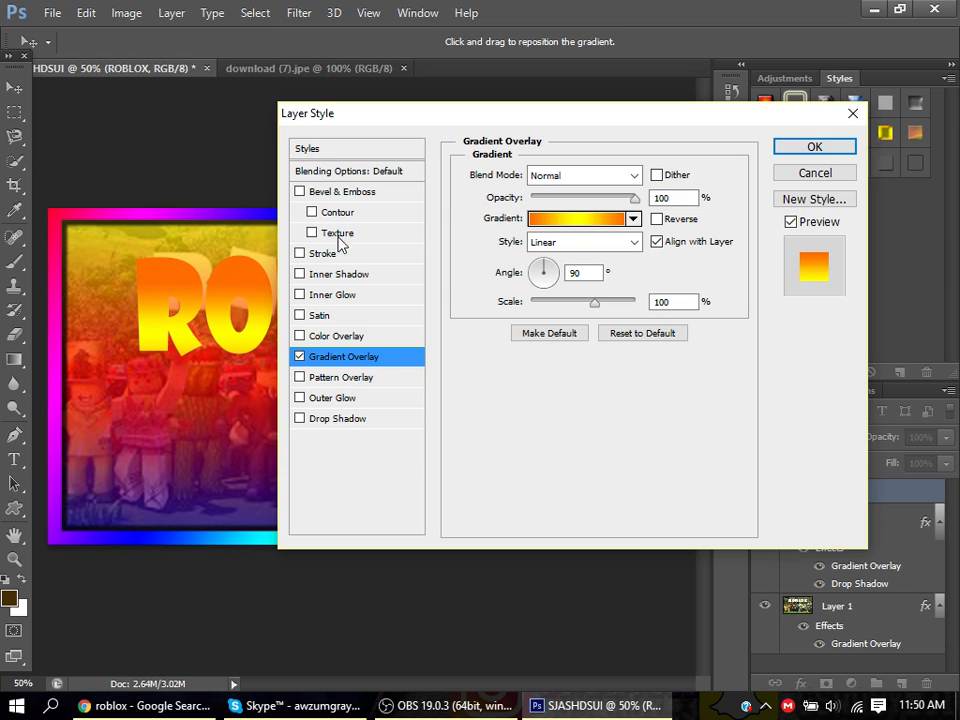
# Step: Add a 16 px black outside Stroke to the ROBLOX text, apply the layer style and nudge the text slightly right
pyautogui.moveTo(405, 111); pyautogui.dragTo(371, 189)
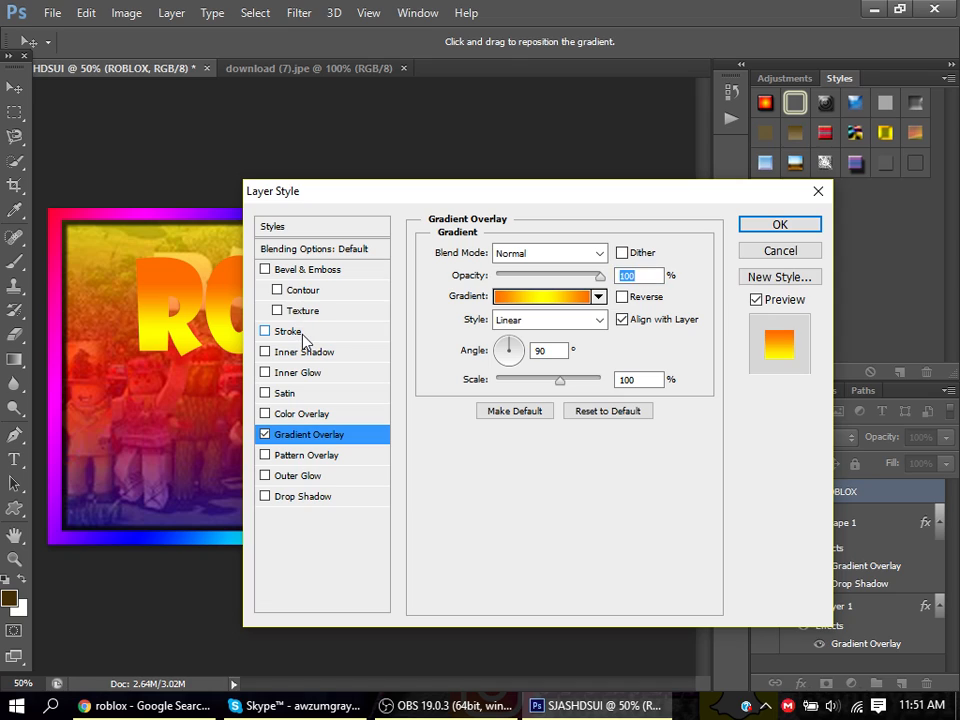
pyautogui.click(301, 331)
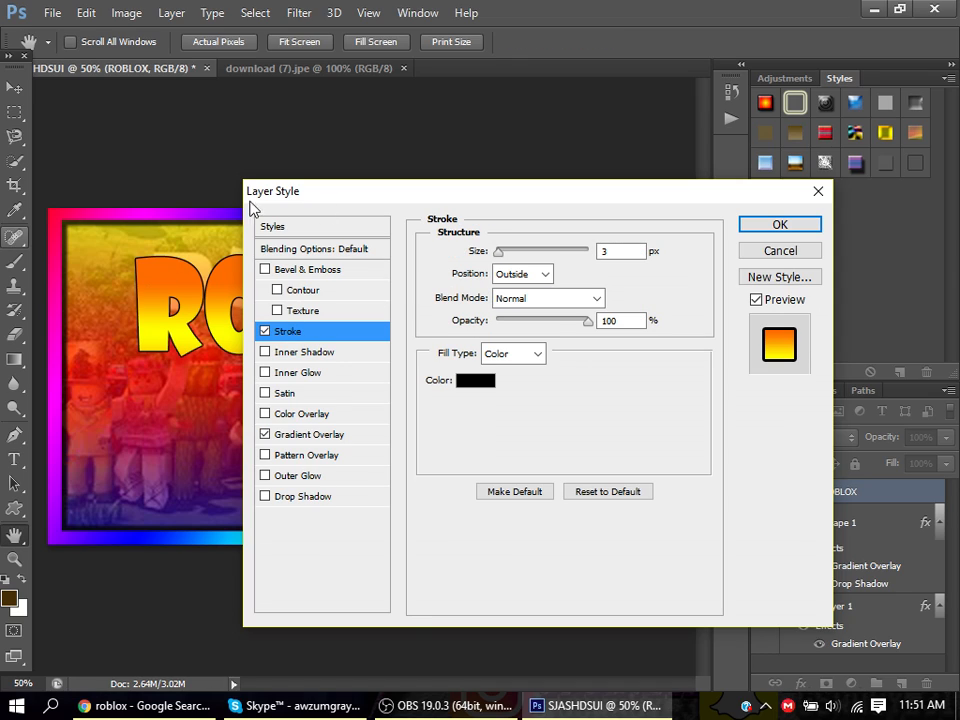
pyautogui.moveTo(503, 254); pyautogui.dragTo(507, 254)
pyautogui.moveTo(473, 204); pyautogui.dragTo(346, 387)
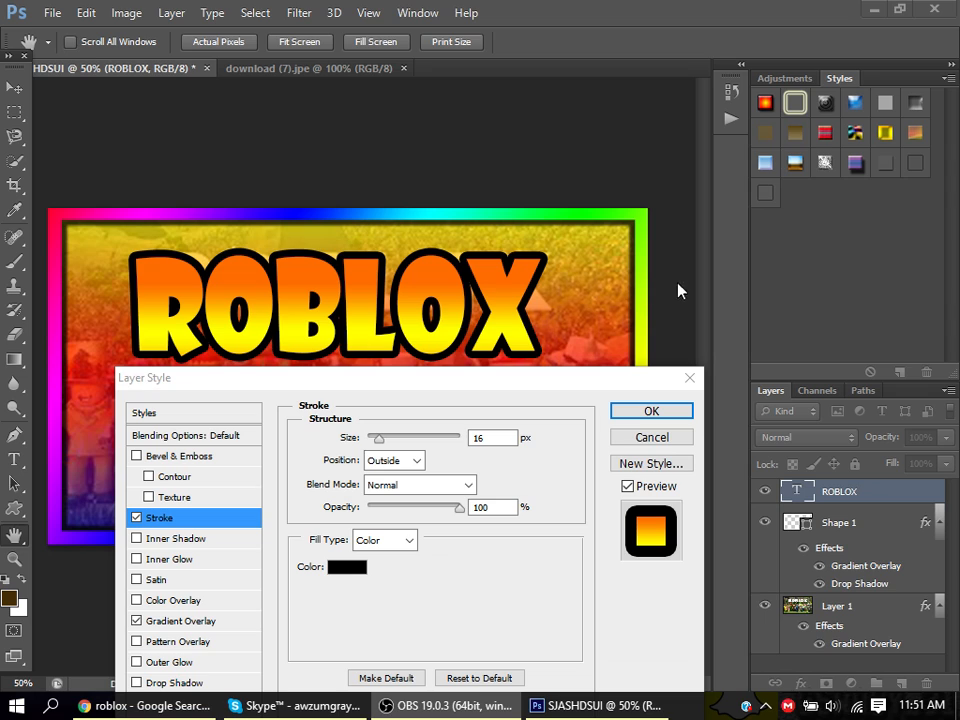
pyautogui.moveTo(497, 381); pyautogui.dragTo(611, 156)
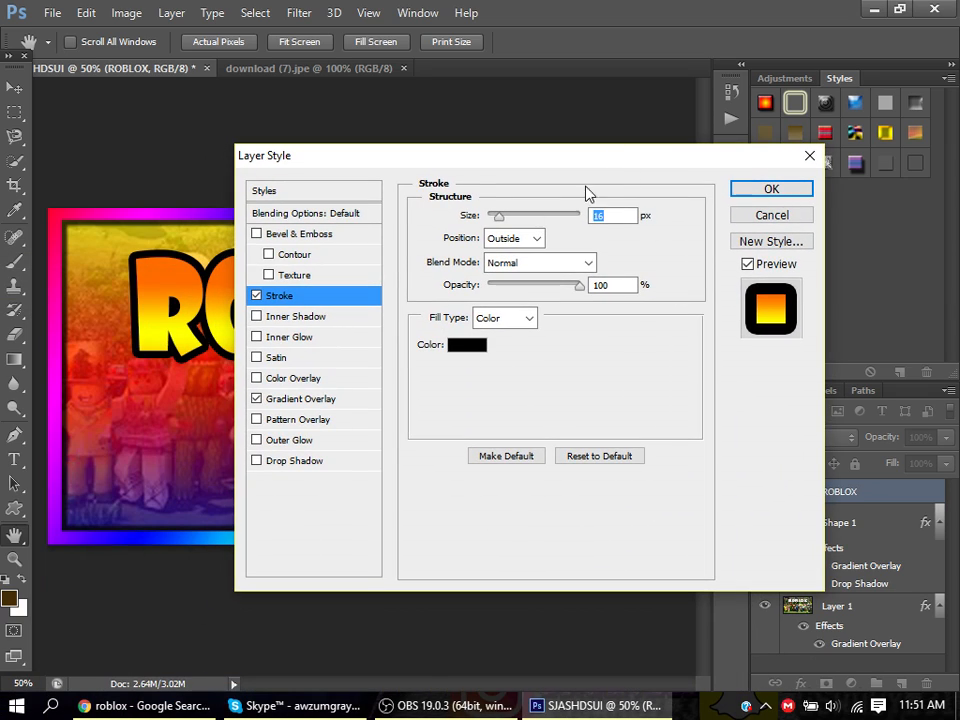
pyautogui.moveTo(442, 162); pyautogui.dragTo(386, 324)
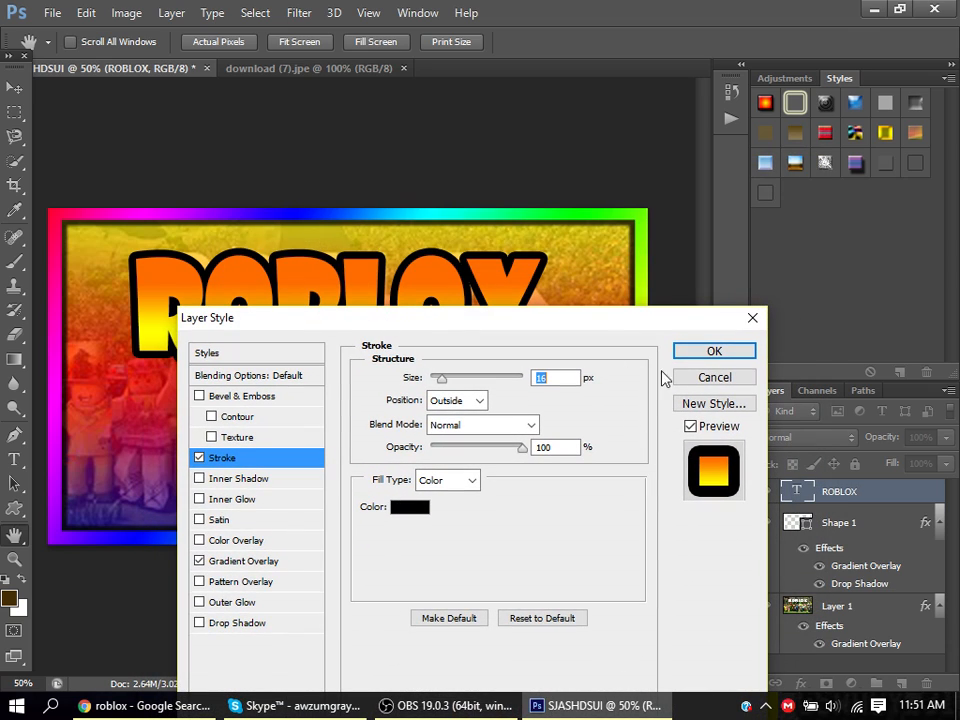
pyautogui.click(712, 358)
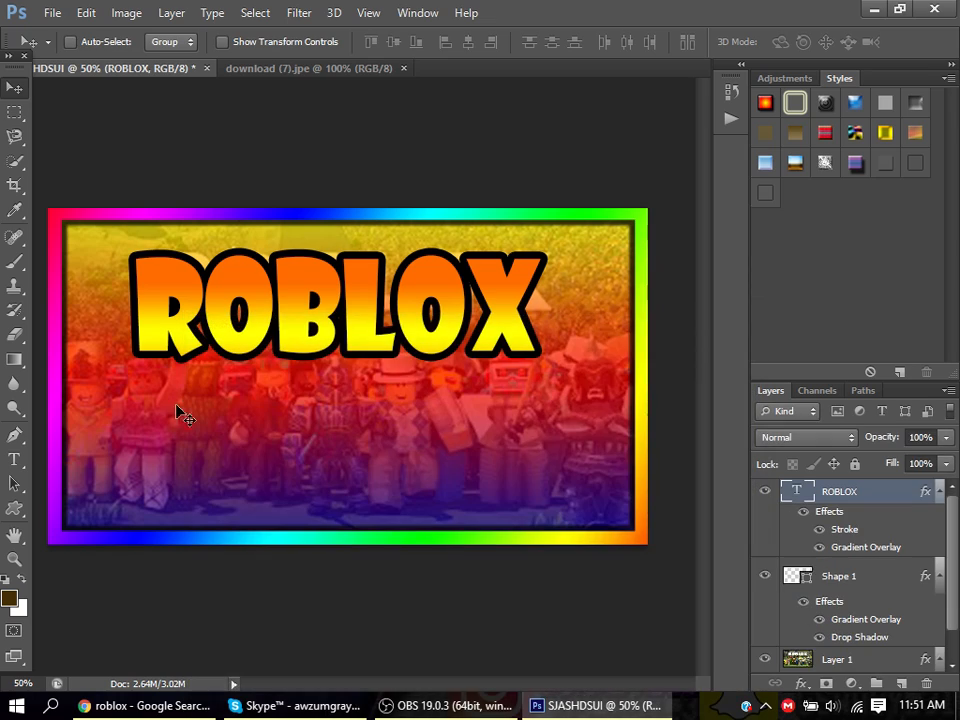
pyautogui.moveTo(355, 320); pyautogui.dragTo(364, 323)
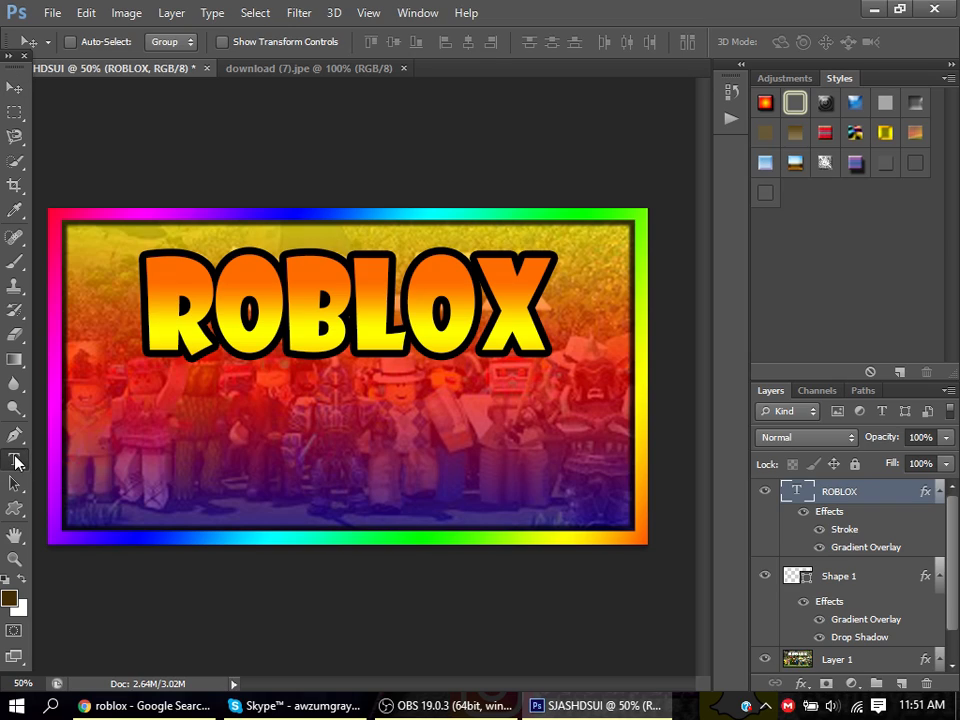
# Step: Add the text "TUTORIAL" in black 60 pt Showcard Gothic below the ROBLOX title
pyautogui.click(14, 459)
pyautogui.click(254, 440)
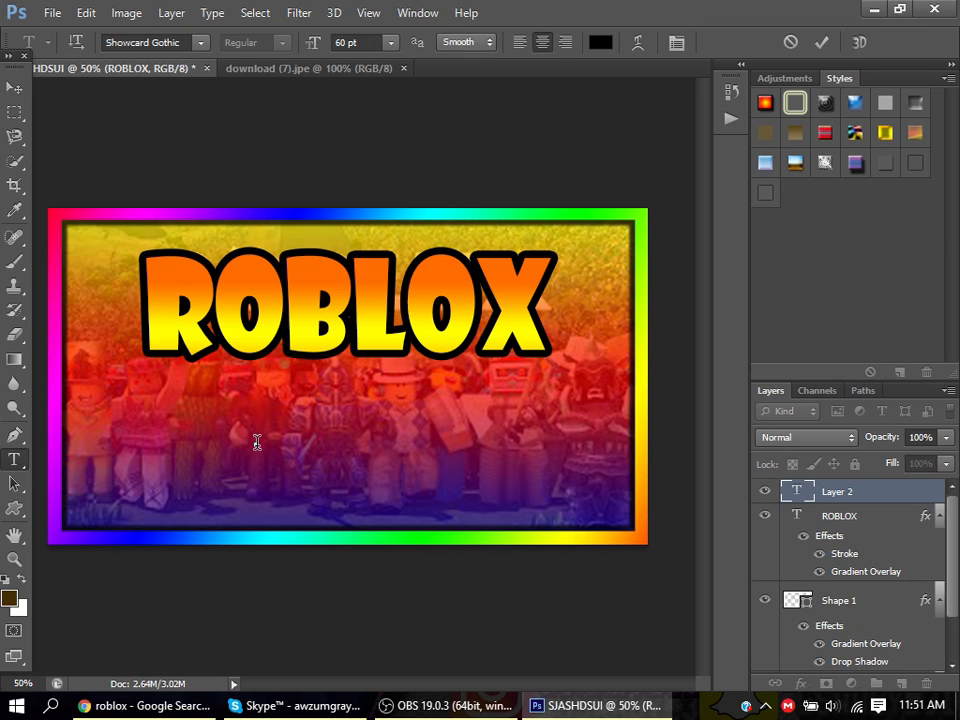
pyautogui.write('TUTORIAL')
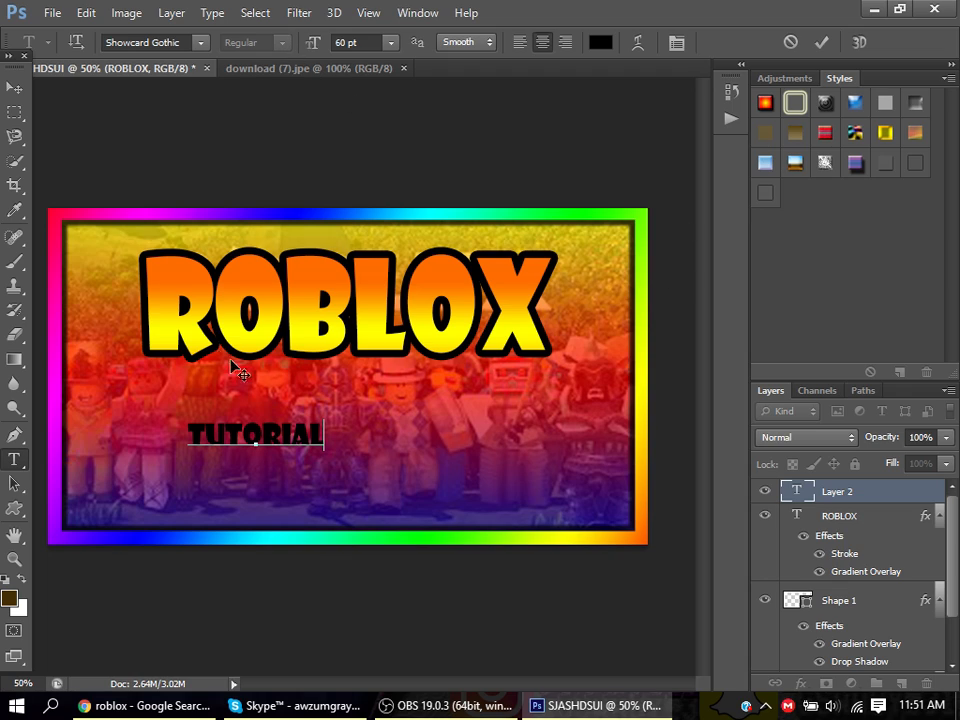
pyautogui.click(15, 90)
# Step: Enlarge the TUTORIAL text to about 344% width and 348% height and center it beneath the ROBLOX title
pyautogui.moveTo(282, 436); pyautogui.dragTo(364, 436)
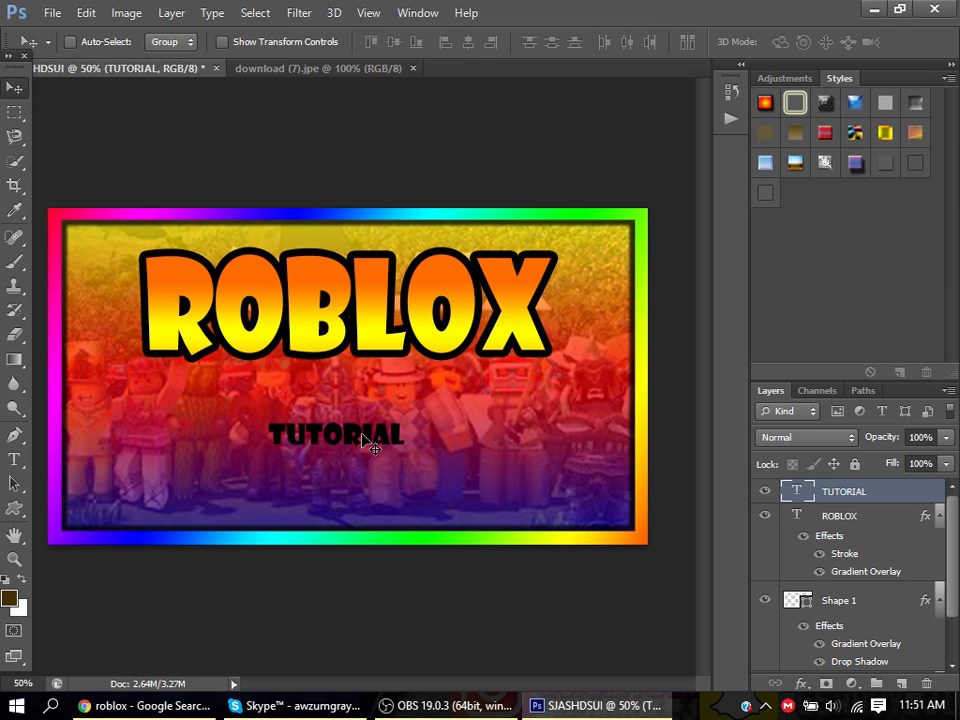
pyautogui.hotkey('ctrl', 't')
pyautogui.moveTo(268, 421); pyautogui.dragTo(109, 376)
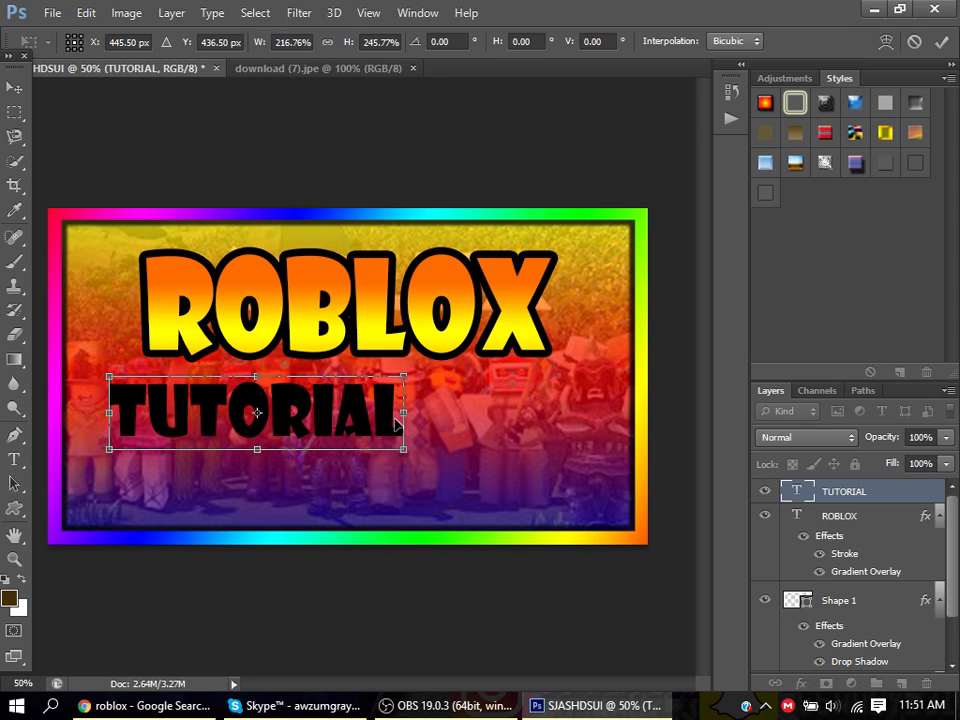
pyautogui.moveTo(404, 414); pyautogui.dragTo(577, 413)
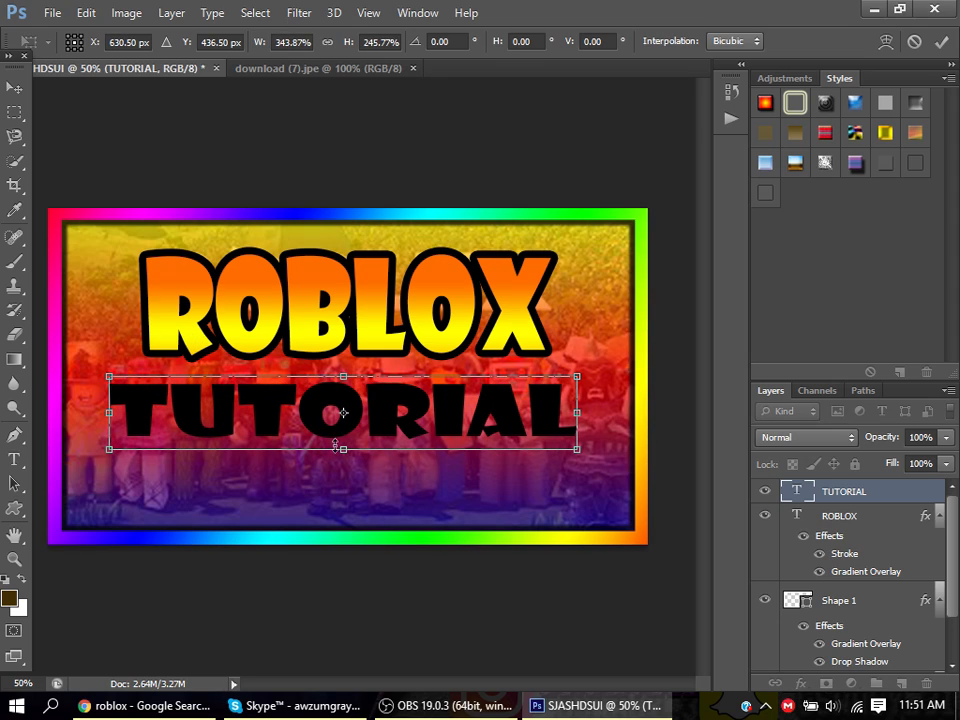
pyautogui.moveTo(342, 452); pyautogui.dragTo(342, 481)
pyautogui.moveTo(494, 449); pyautogui.dragTo(500, 450)
pyautogui.moveTo(502, 442); pyautogui.dragTo(502, 442)
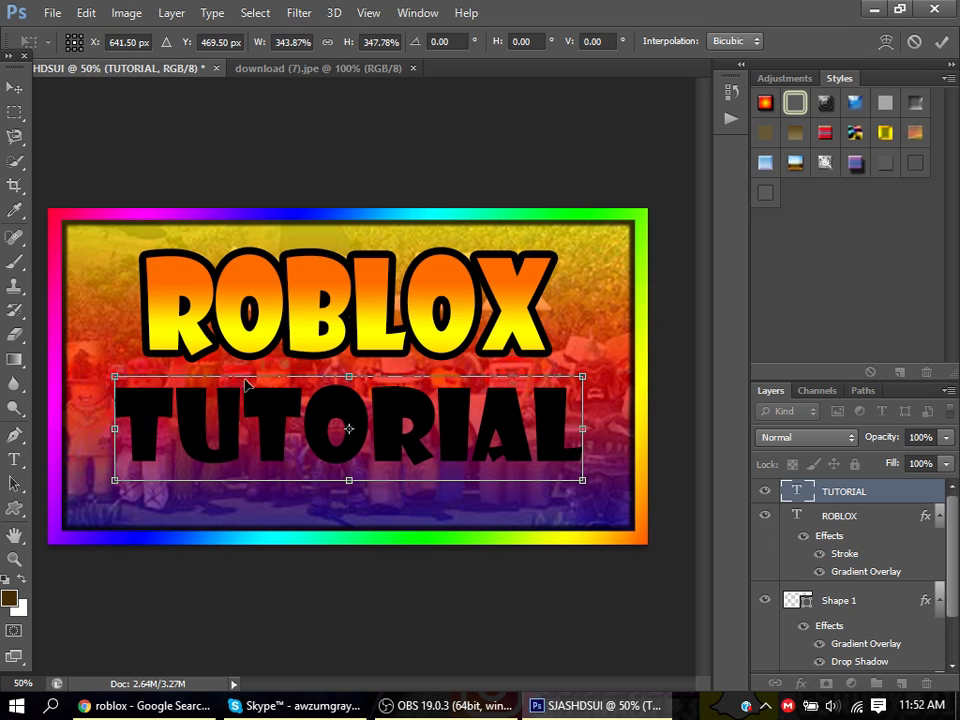